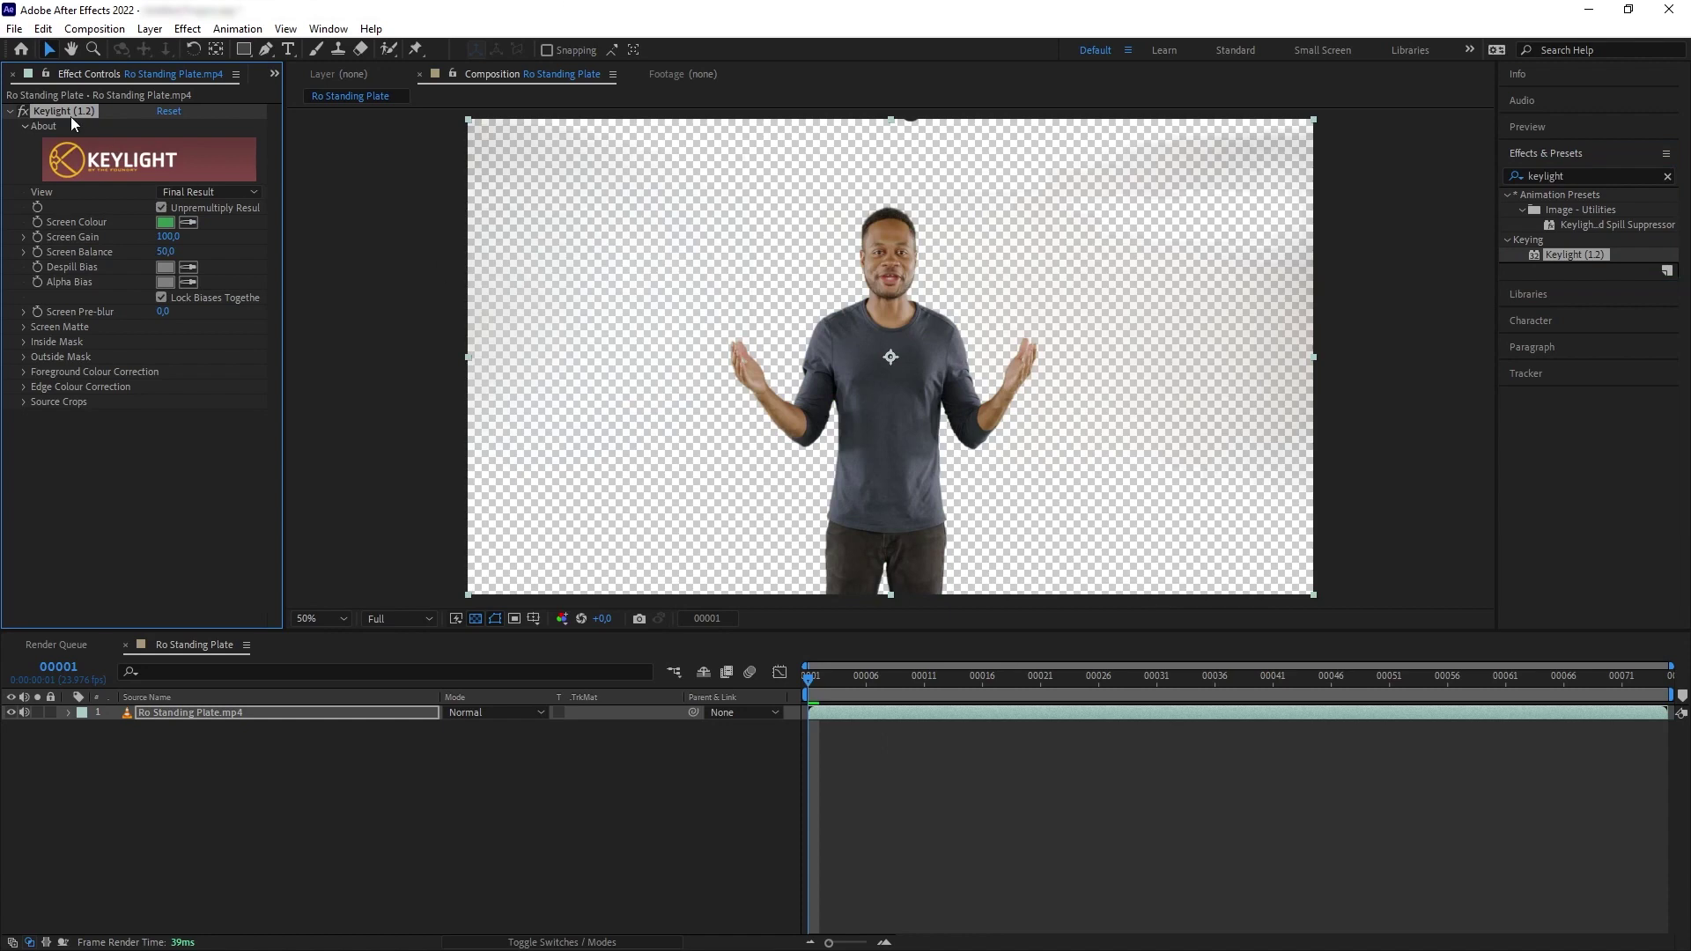
Step: Set Keylight's Screen Matte Clip Black to 37 and Clip White to 70, checking the alpha view, then return to RGB
left_click(562, 618)
left_click(599, 717)
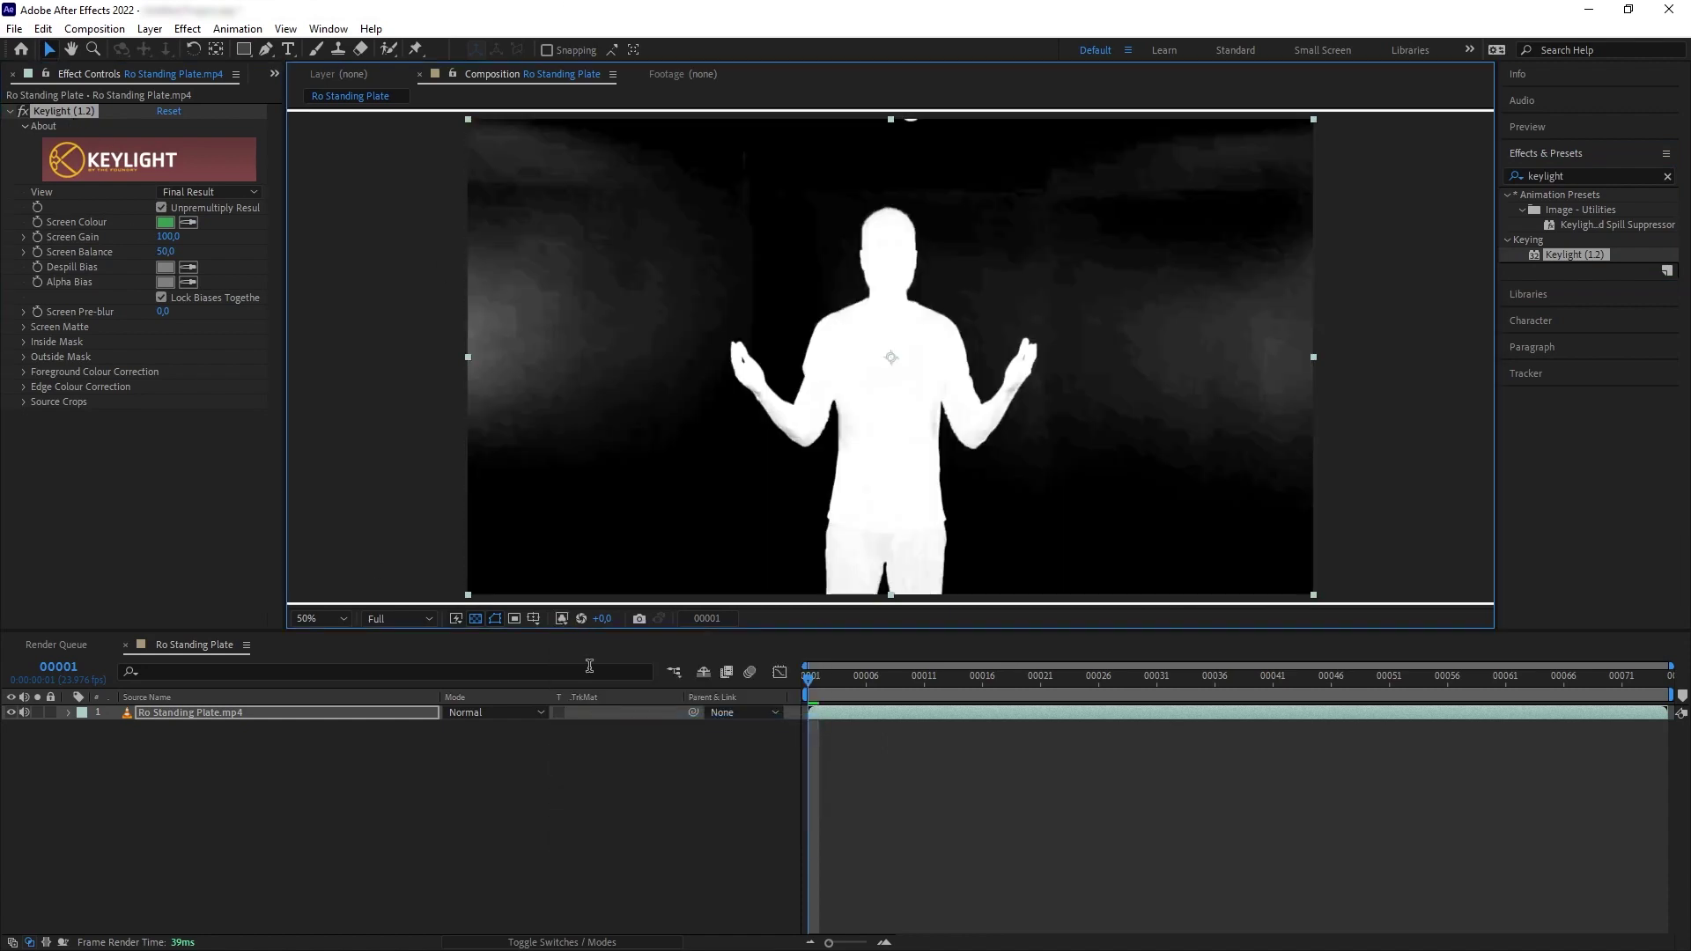
left_click(23, 328)
left_click(163, 341)
type("37")
key("Tab")
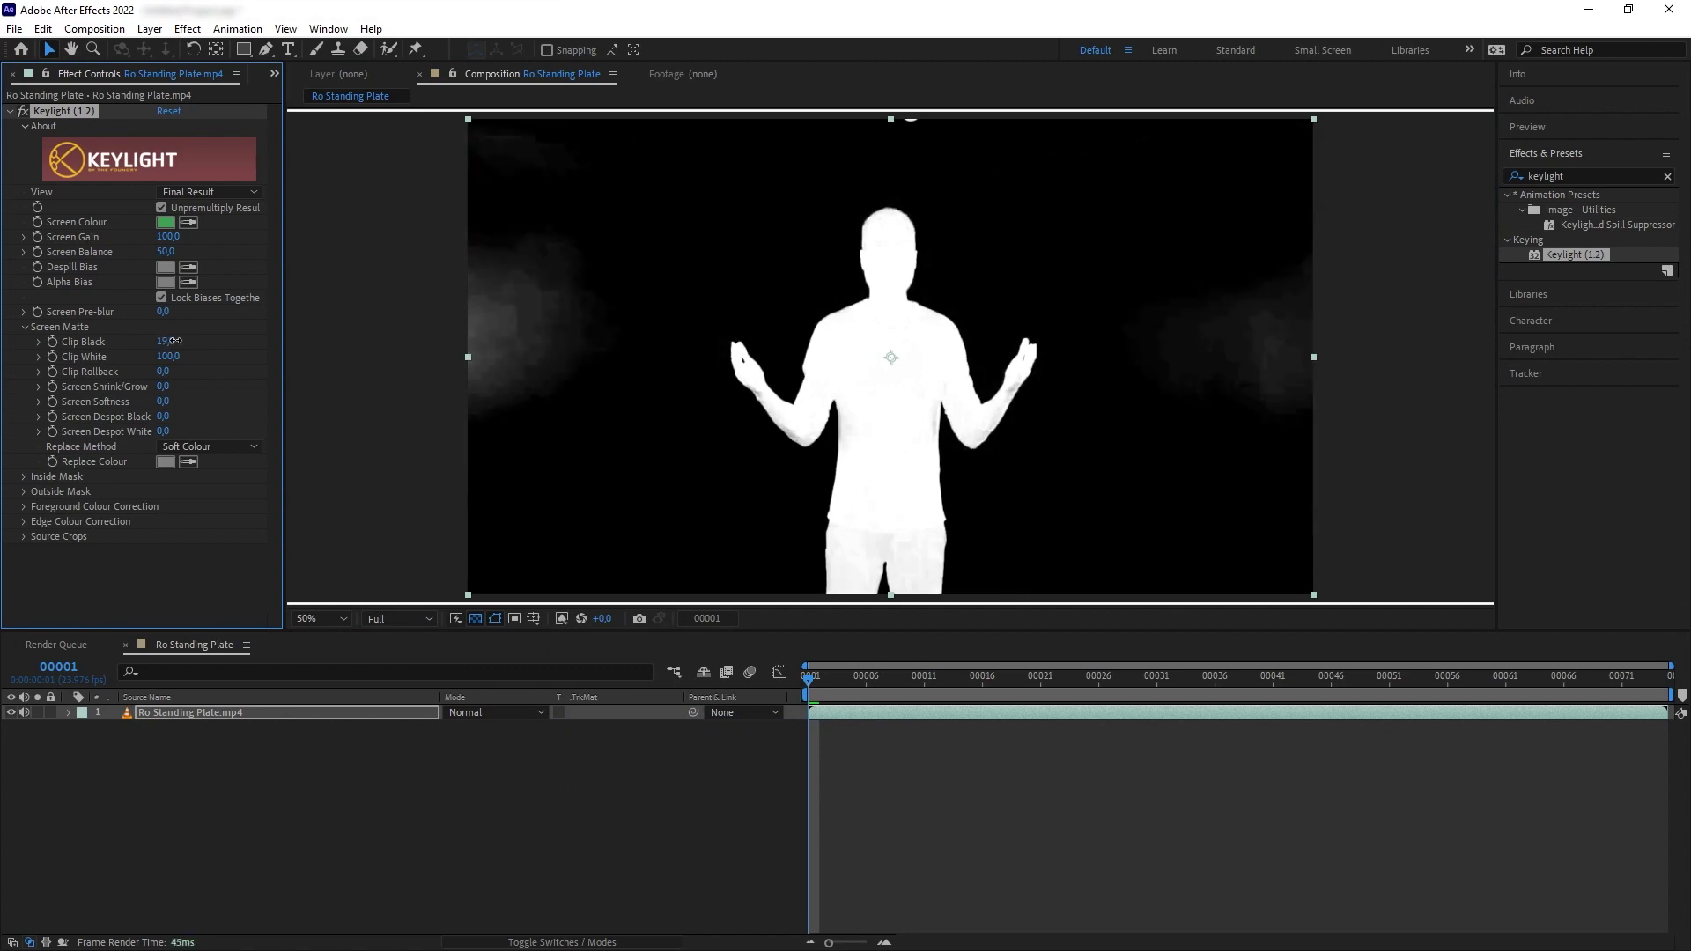
type("70")
key("Return")
left_click(562, 618)
left_click(564, 636)
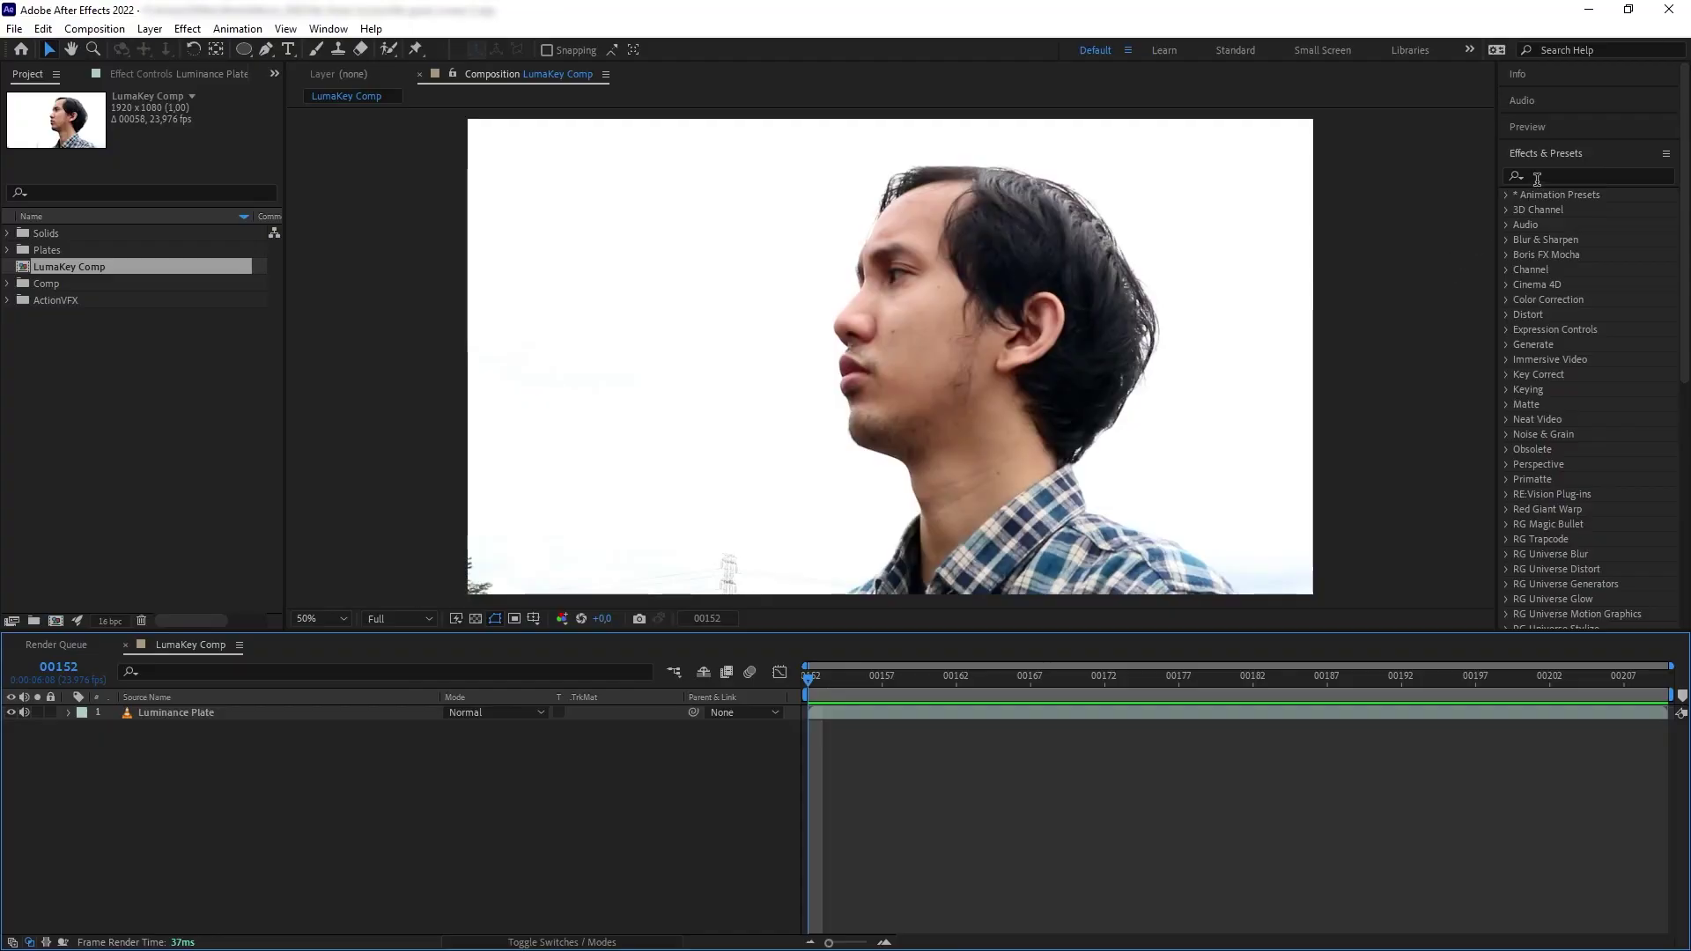
Step: Select the Luminance Plate layer and scrub through later frames of the footage
left_click(226, 713)
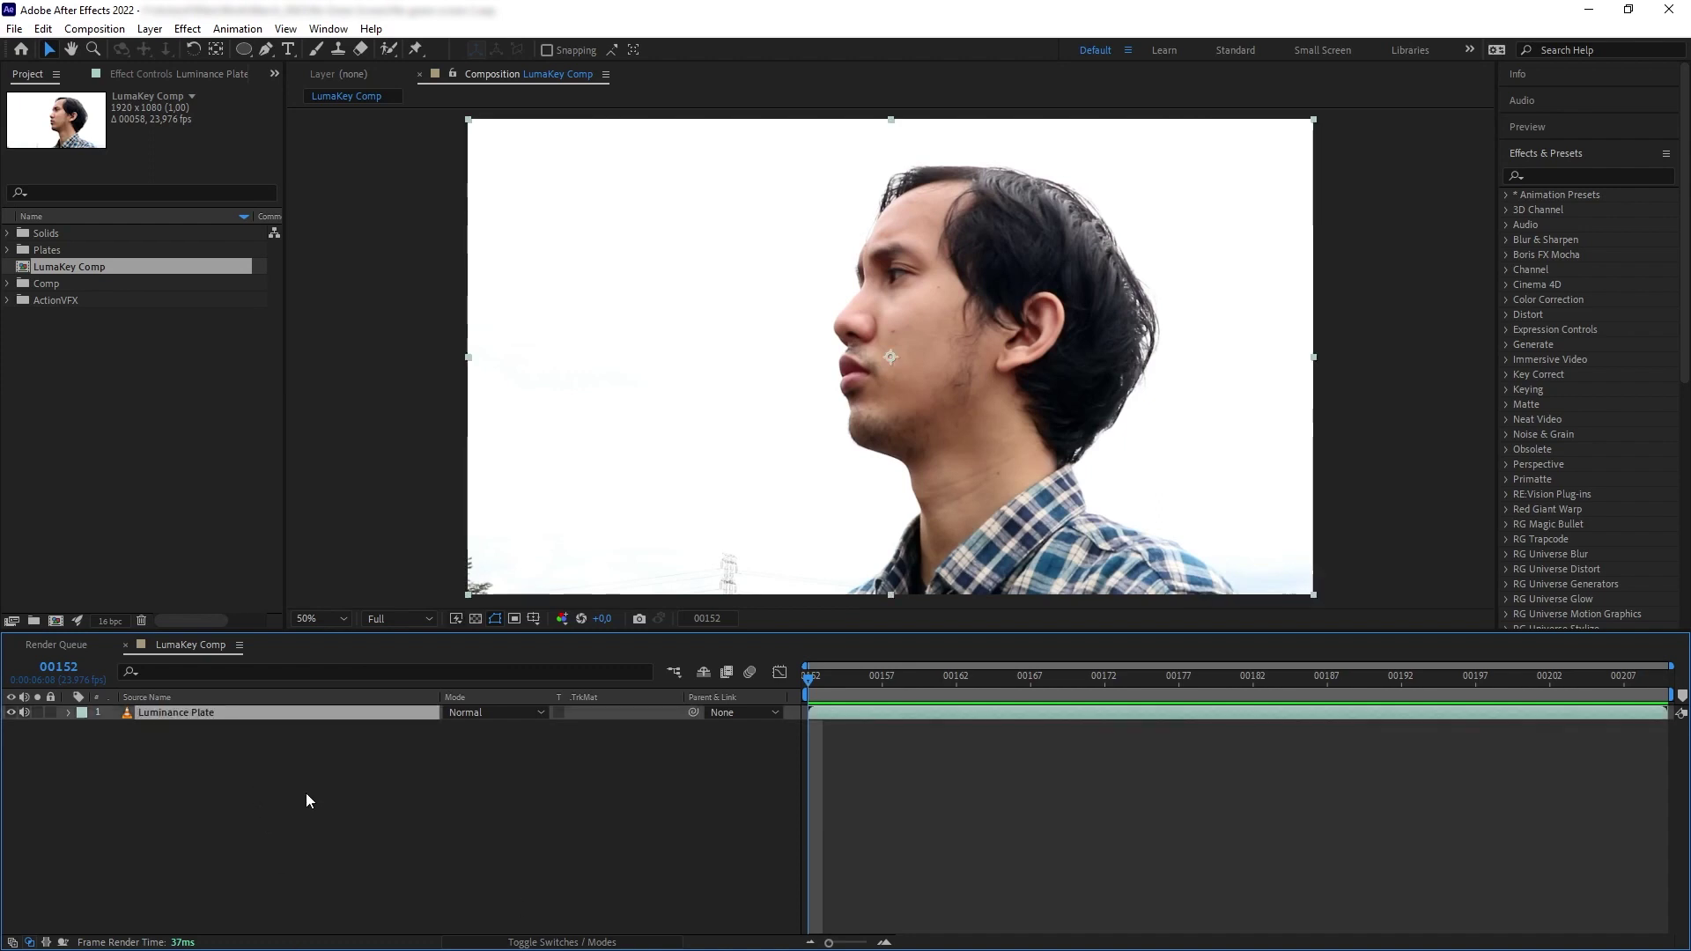
left_click(86, 521)
left_click(238, 736)
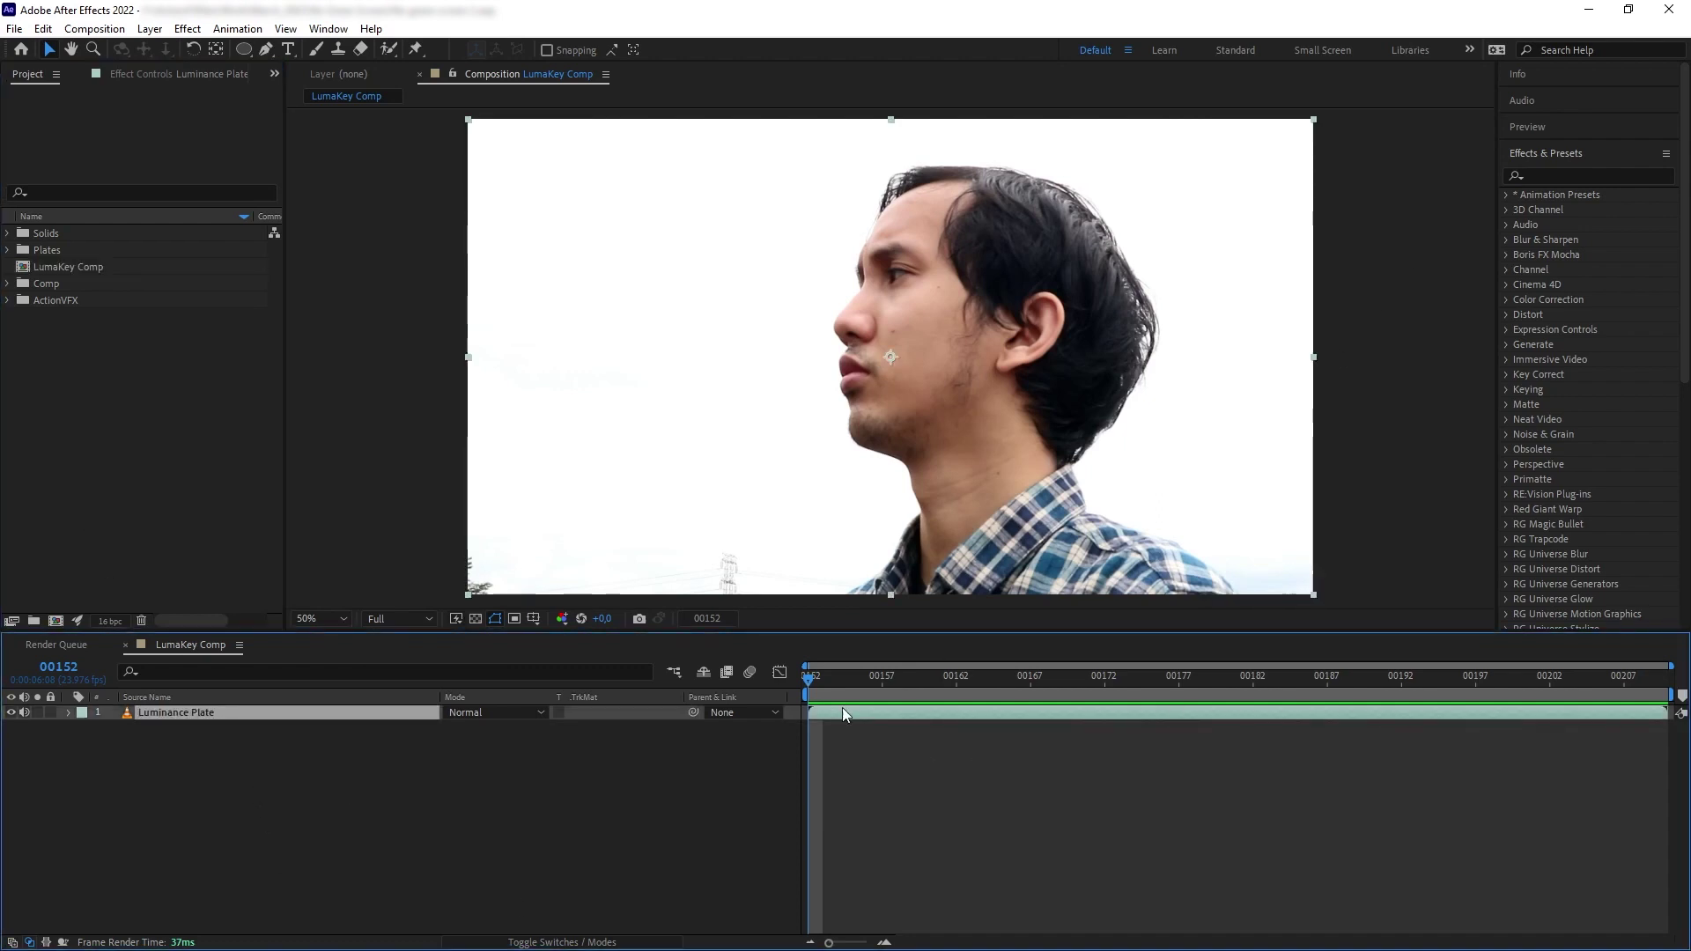
mouse_move(832, 696)
left_mouse_down()
mouse_move(1661, 680)
mouse_move(809, 695)
left_mouse_up()
Step: Apply the Extract effect to Luminance Plate and begin lowering its White Point
left_click(1543, 175)
type("extrac")
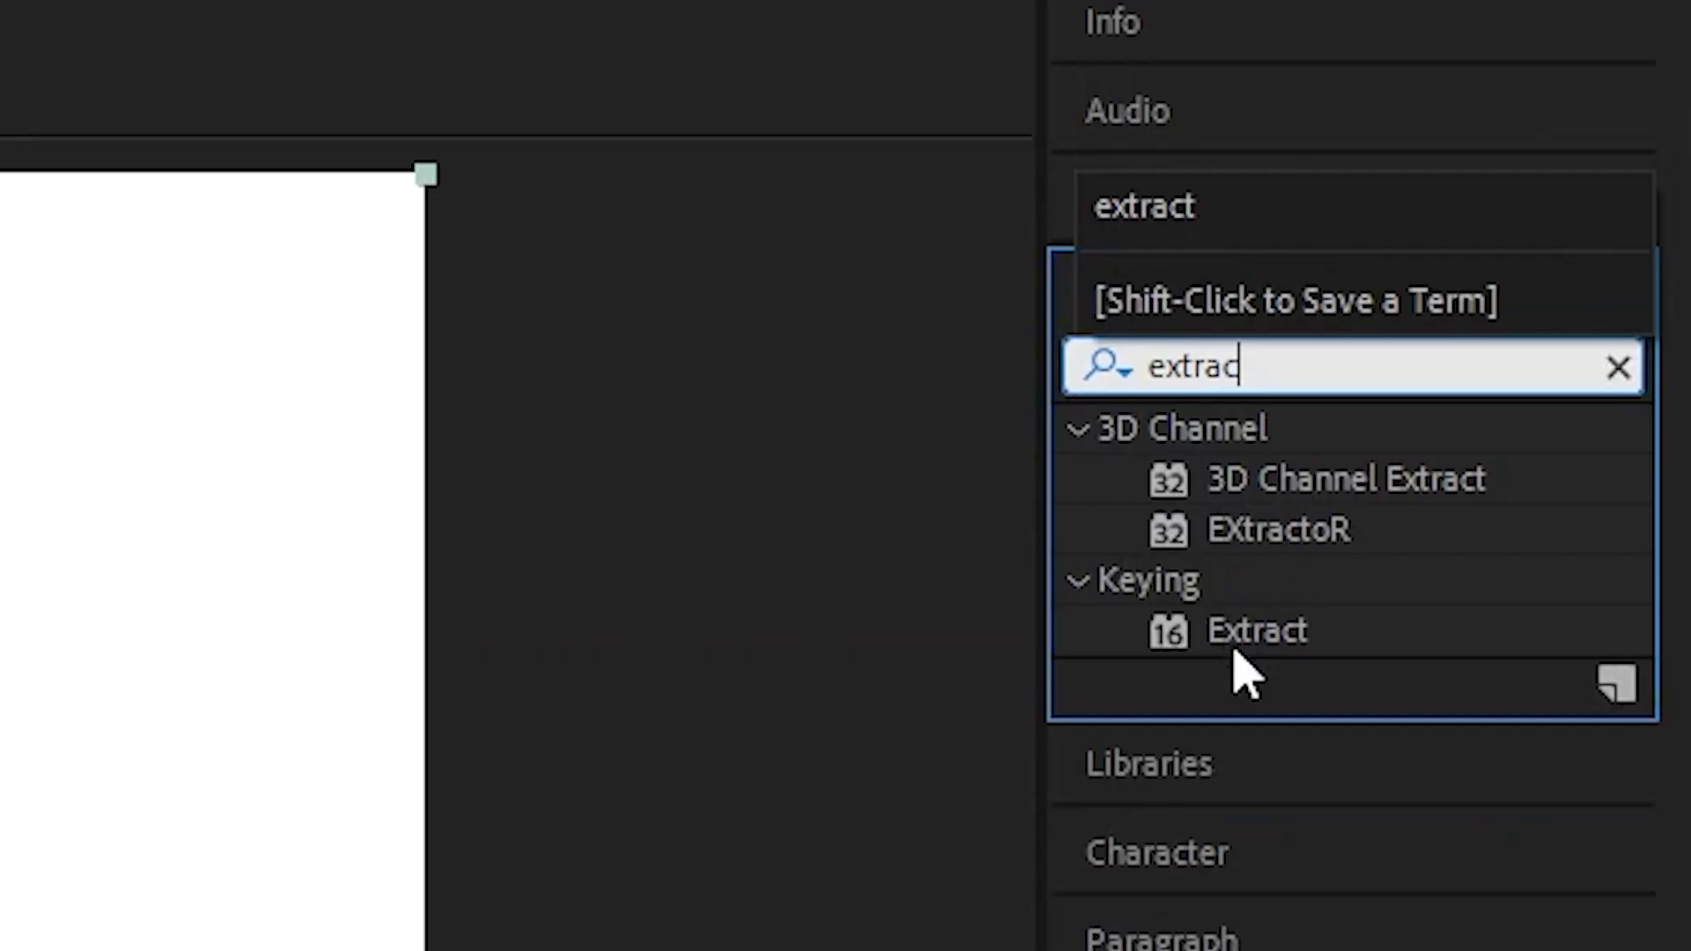
left_click(1556, 253)
left_click_drag(1254, 670, 297, 716)
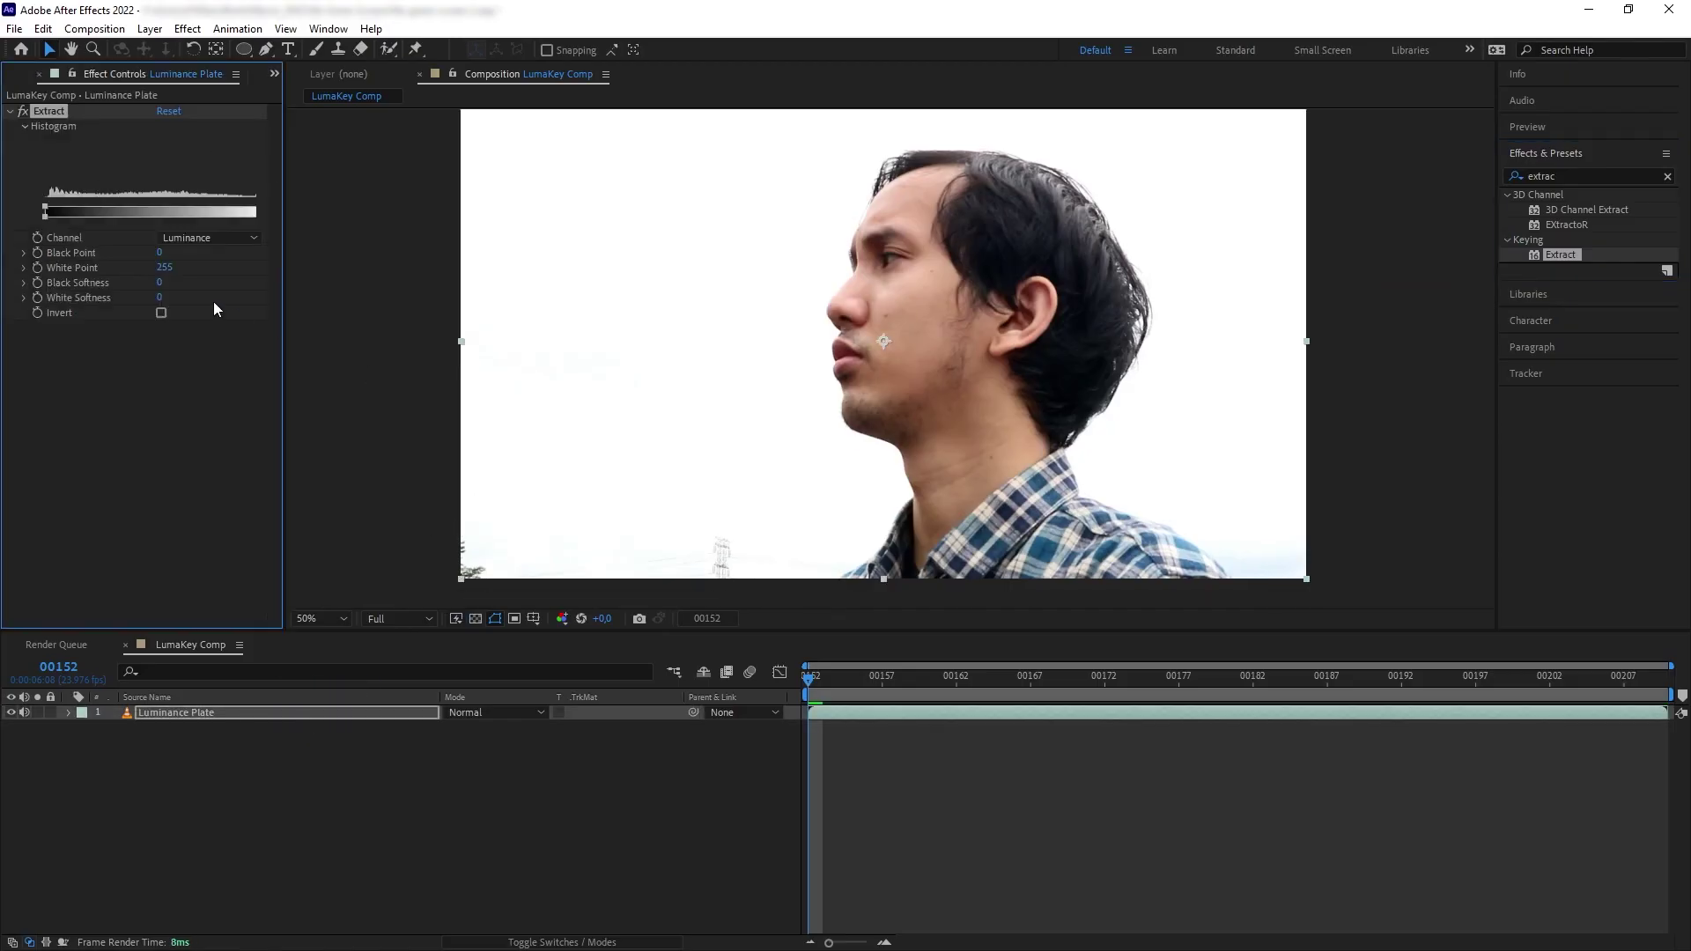
mouse_move(165, 267)
left_mouse_down()
mouse_move(140, 272)
mouse_move(159, 270)
left_mouse_up()
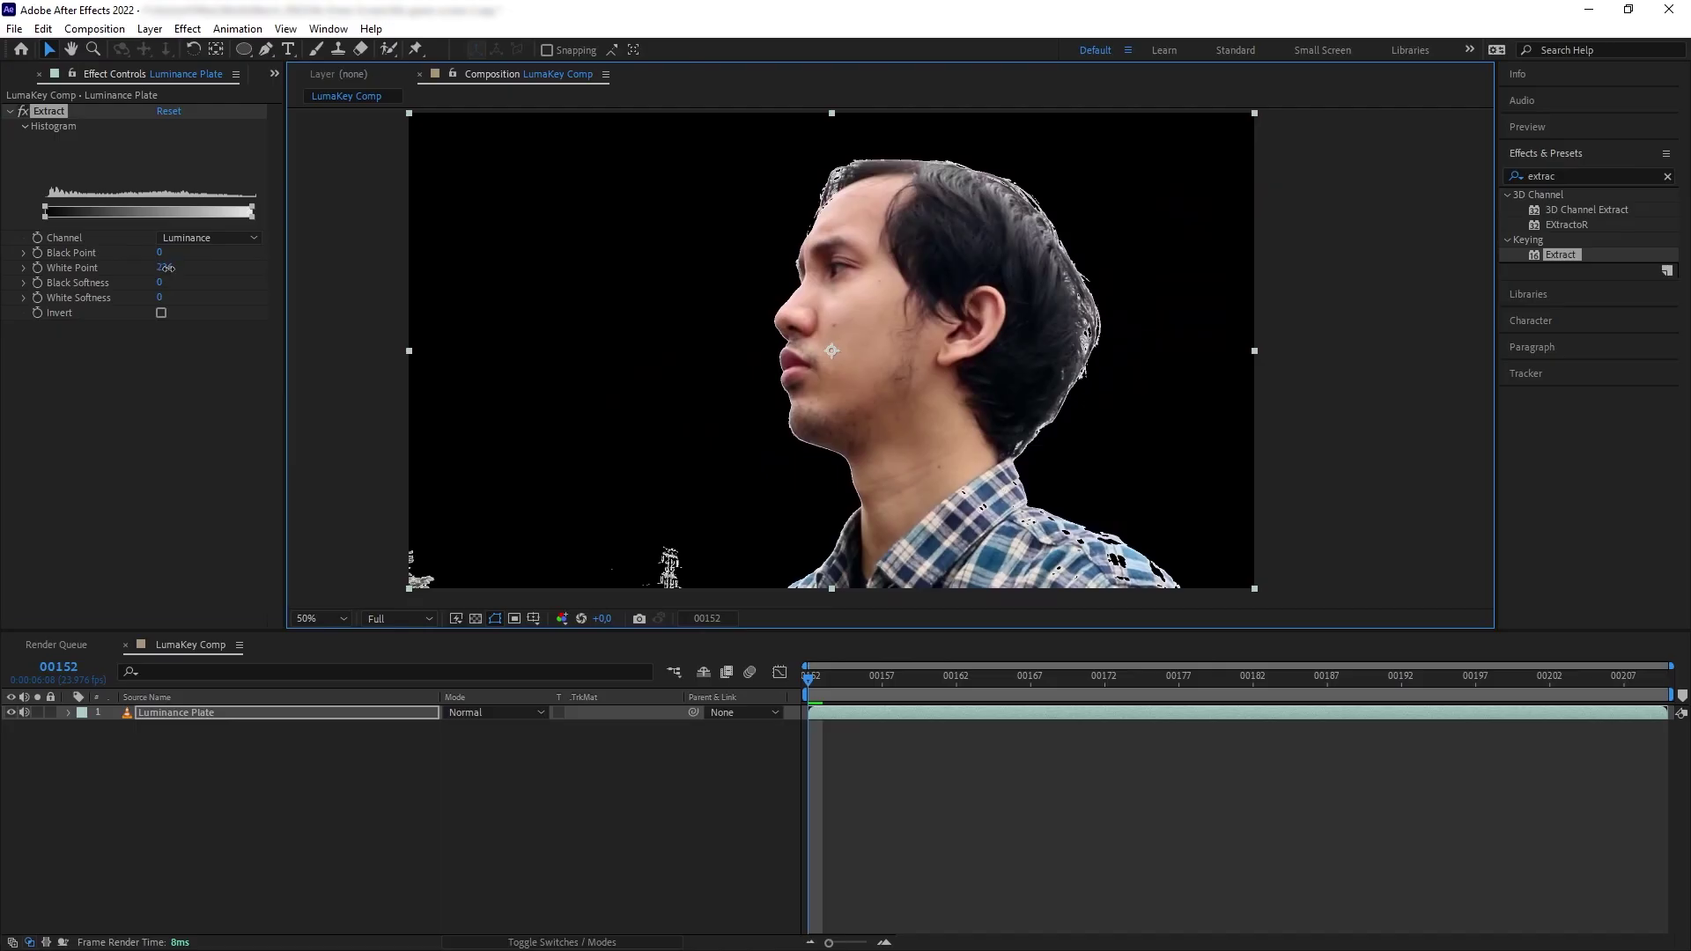
Step: Drag Extract's White Point down to about 194, then enter 110 and deselect the layer
left_click_drag(164, 268, 130, 268)
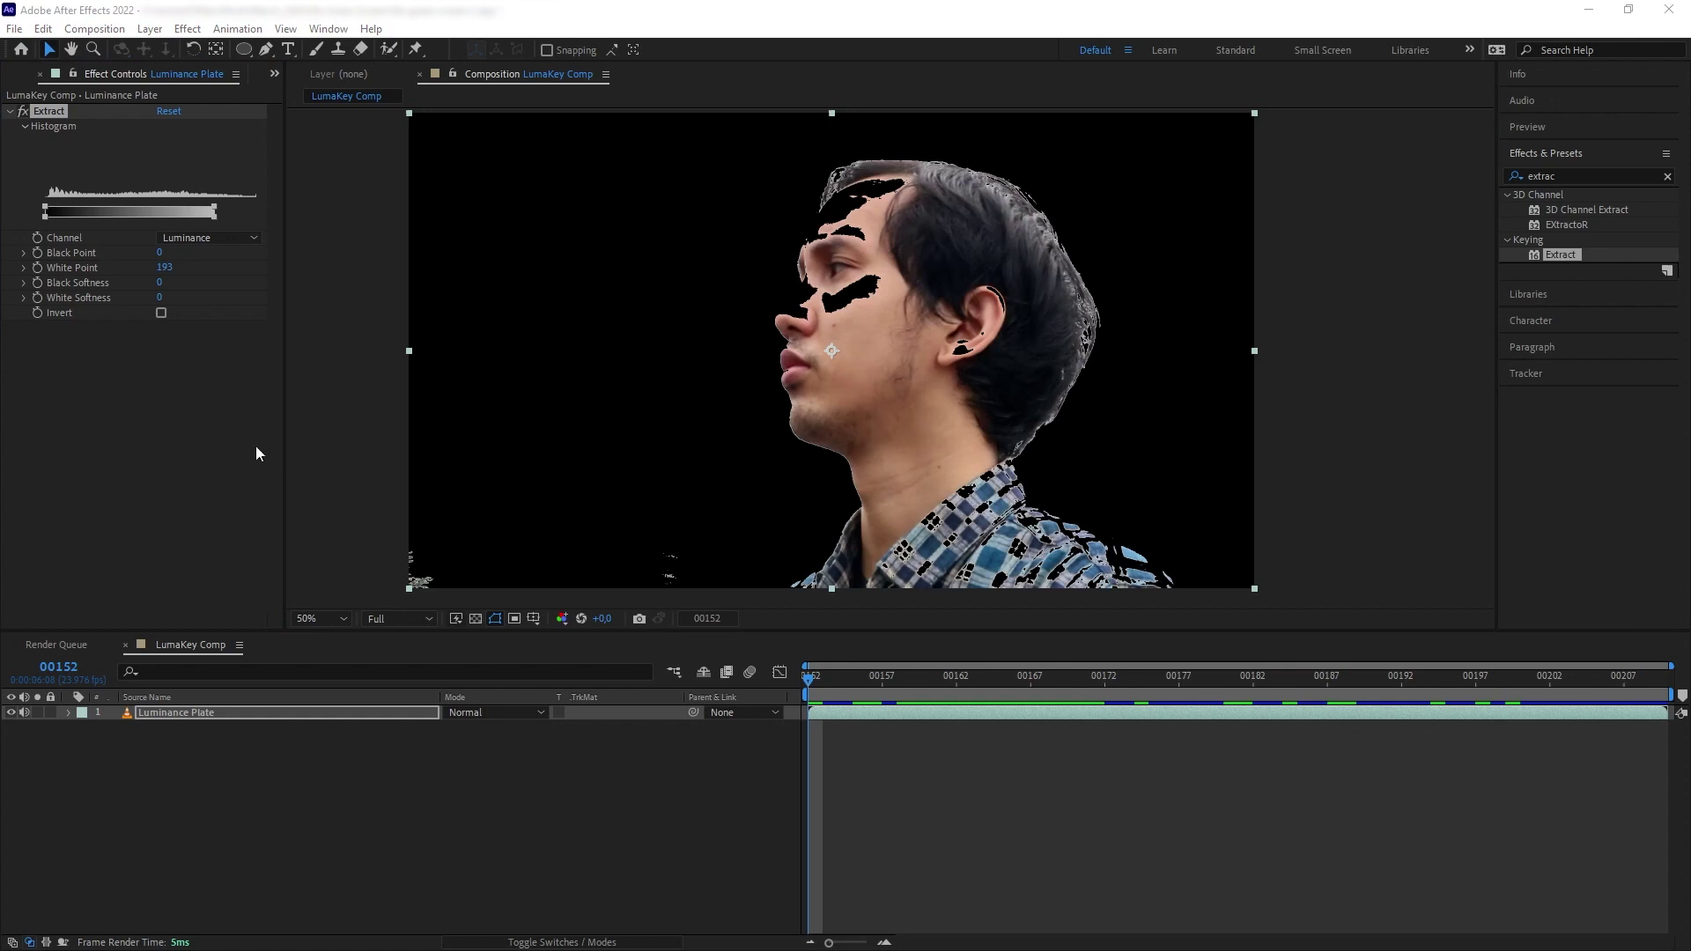
left_click(164, 267)
type("110")
key("Return")
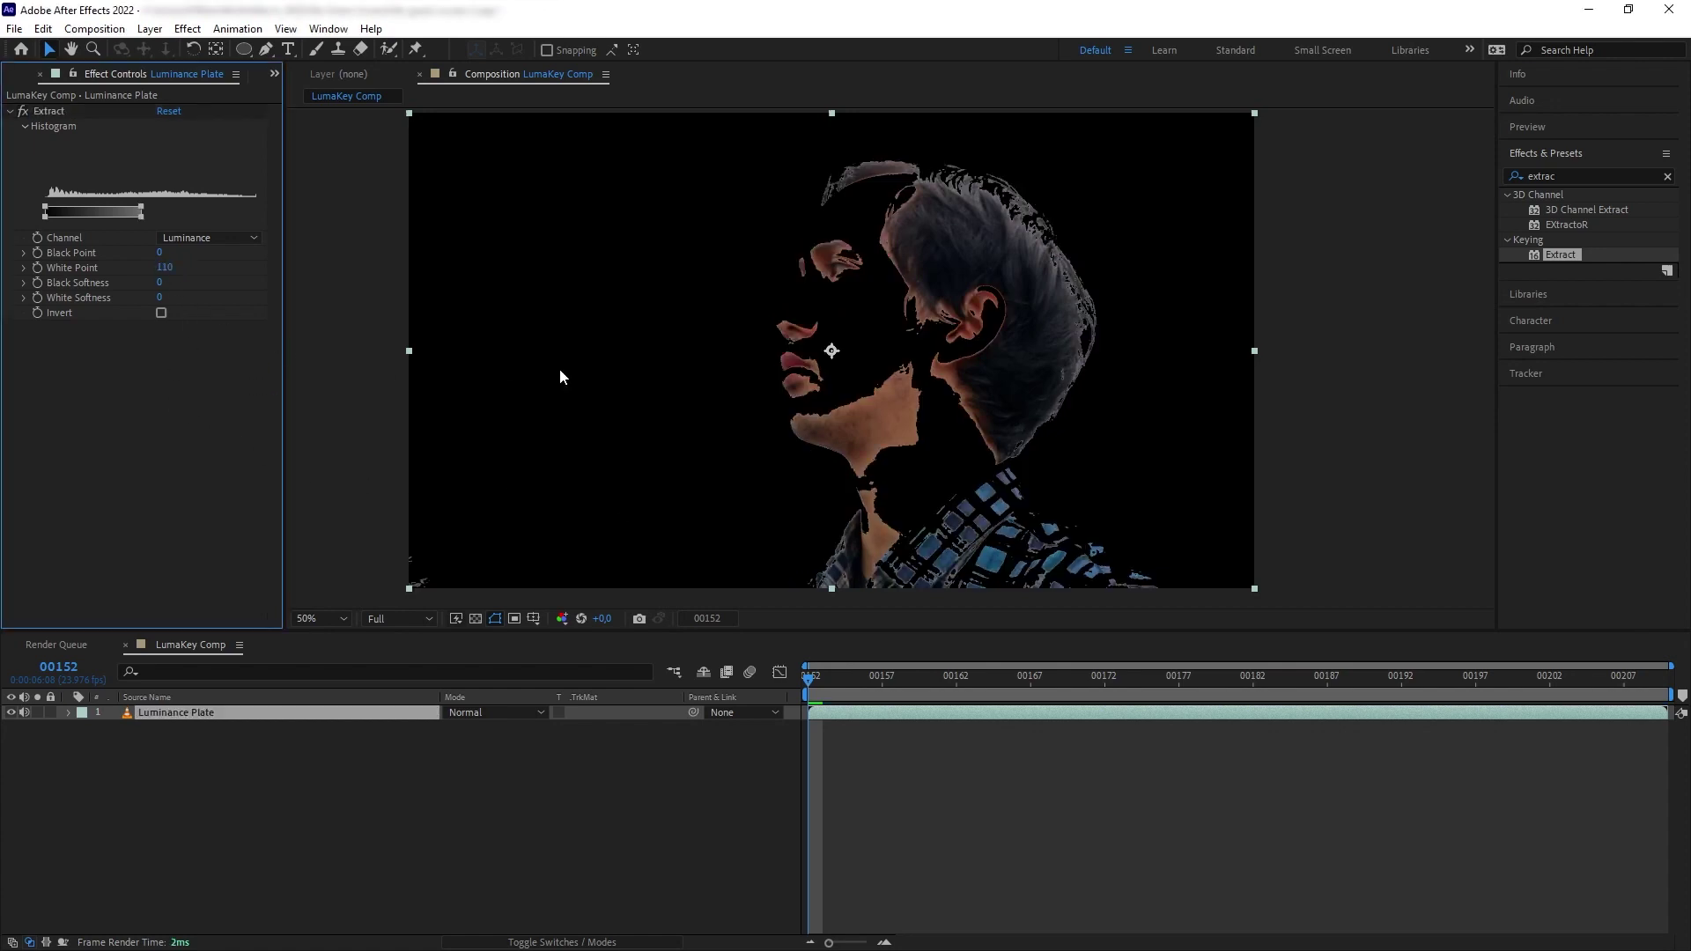
left_click(371, 764)
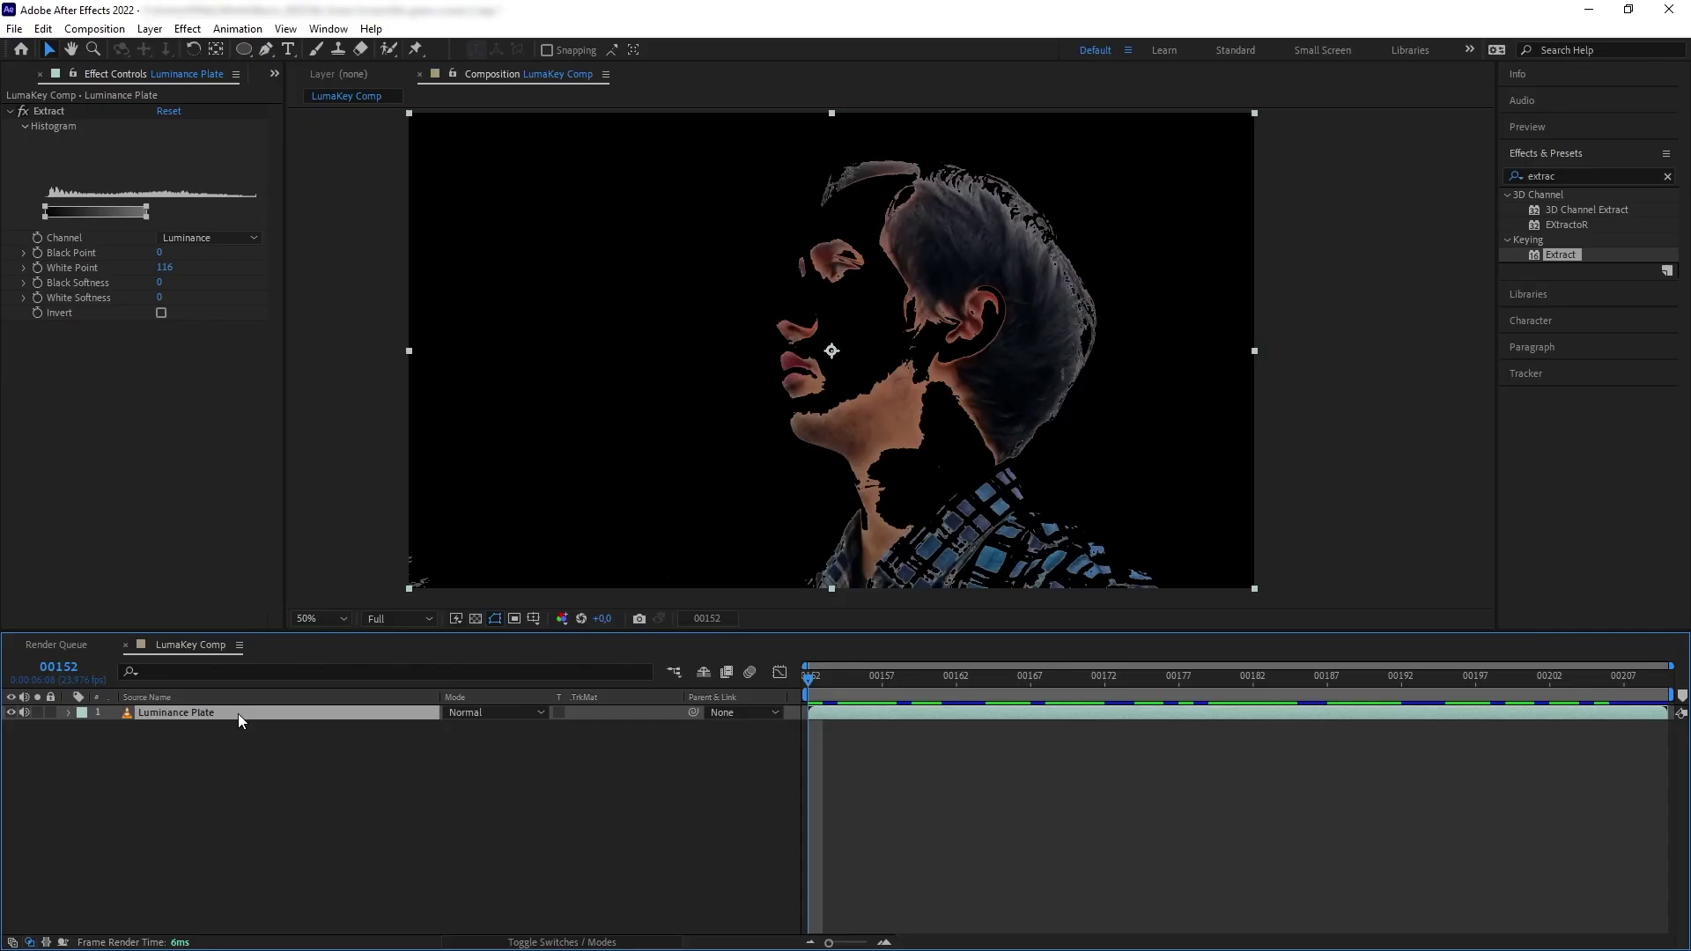
Step: On the top Luminance Plate copy, raise White Point and draw a Pen mask around the face
left_click(238, 714)
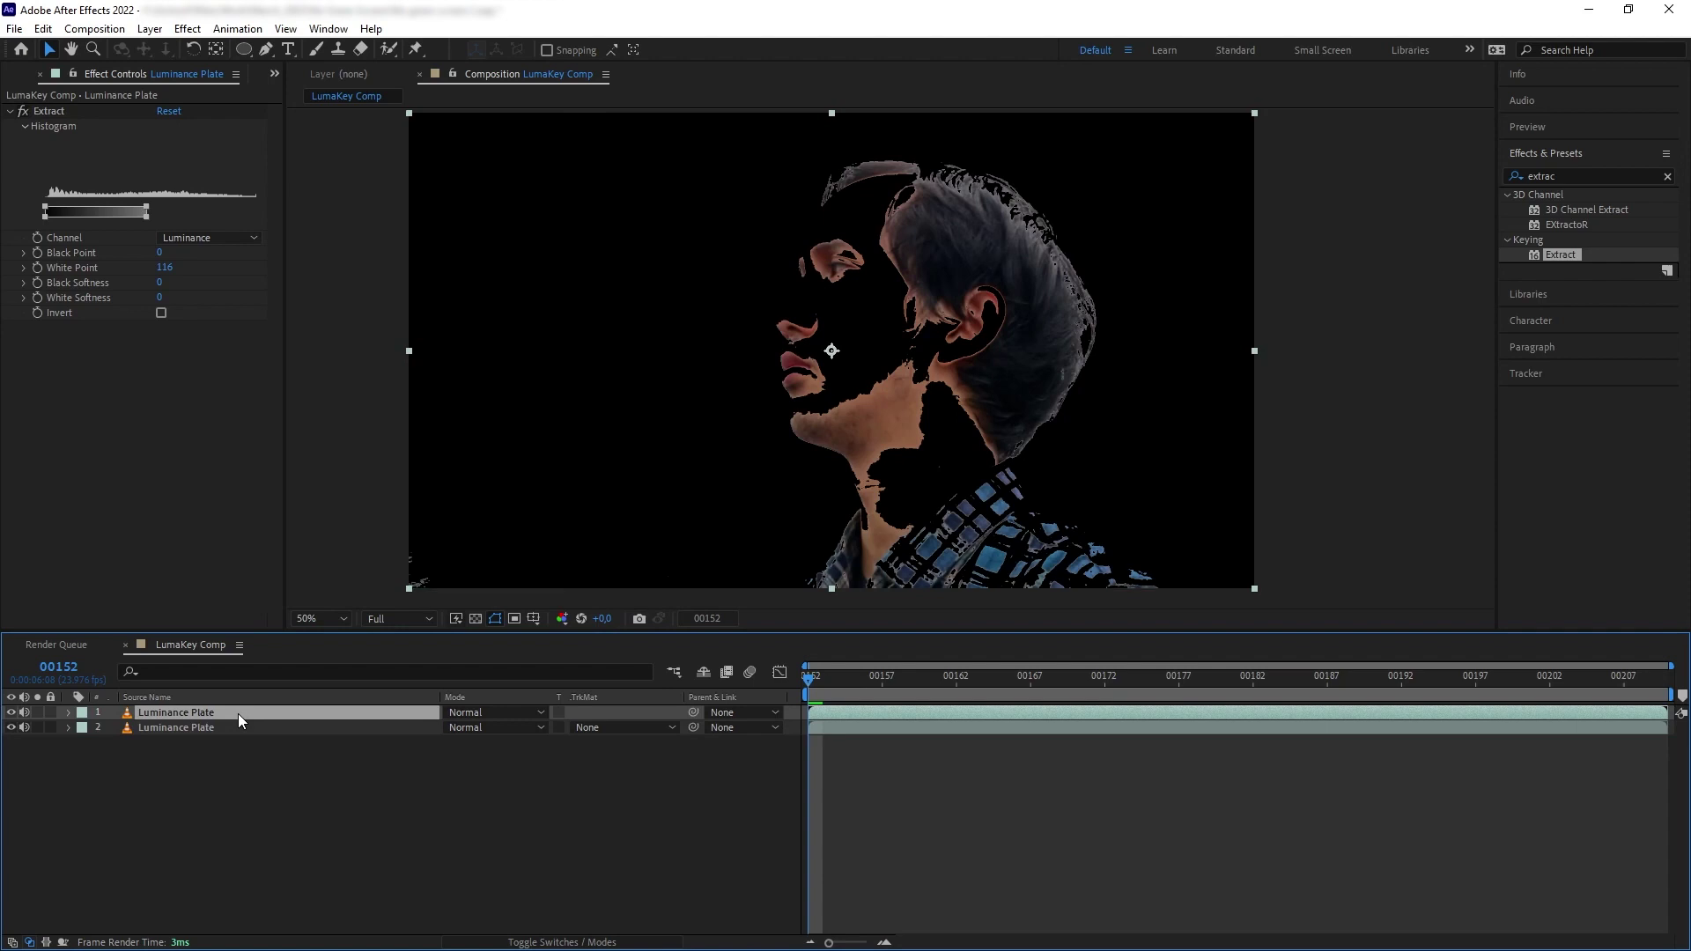
left_click_drag(165, 264, 254, 257)
left_click(265, 49)
left_click_drag(795, 492, 821, 513)
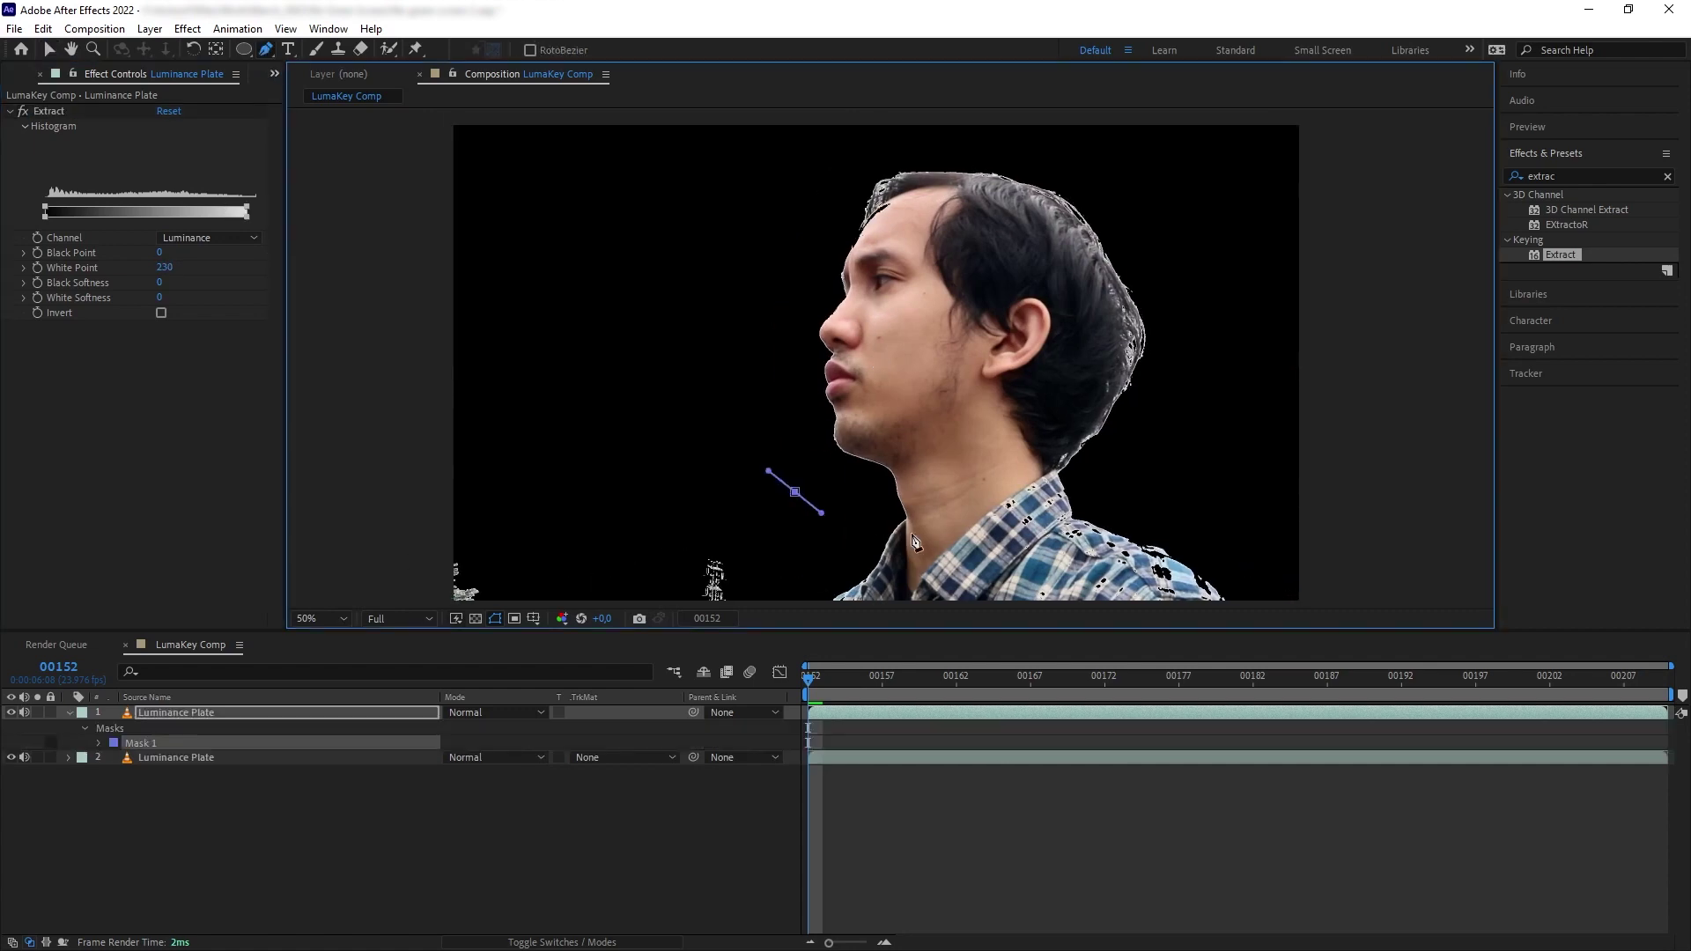
left_click_drag(937, 509, 943, 490)
left_click_drag(959, 407, 979, 374)
left_click_drag(980, 261, 820, 256)
left_click(768, 324)
left_click(795, 491)
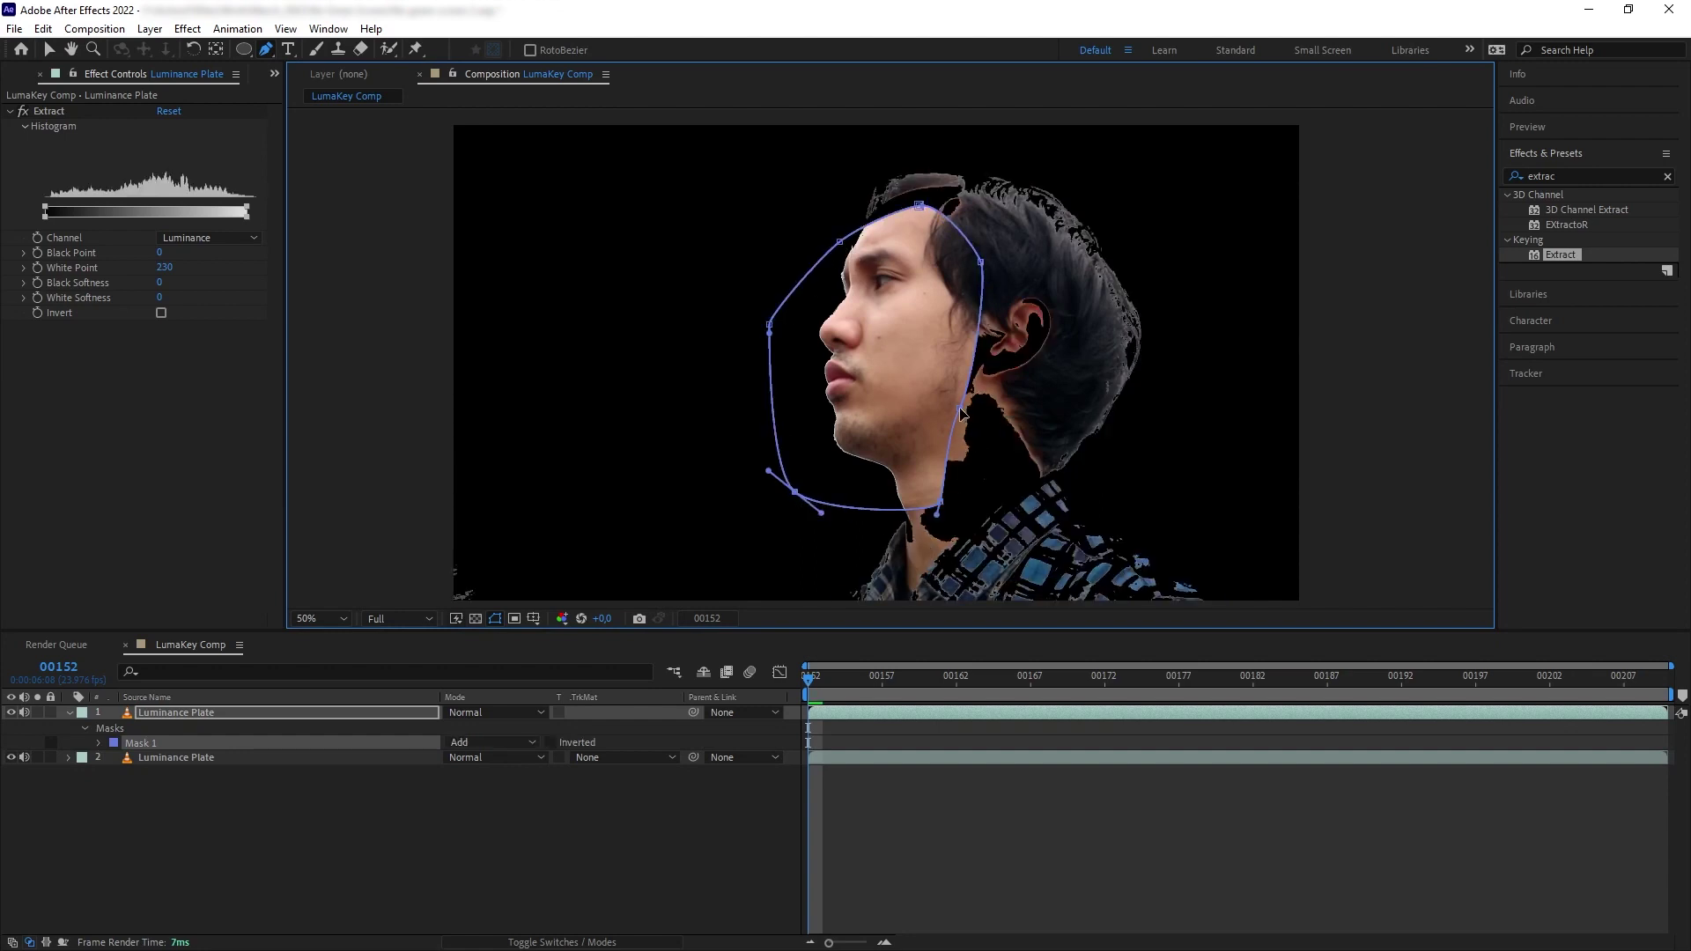
Step: Draw a second Pen mask around the man's shirt
left_click(857, 308)
mouse_move(842, 430)
left_mouse_down()
mouse_move(879, 484)
mouse_move(1003, 517)
left_mouse_up()
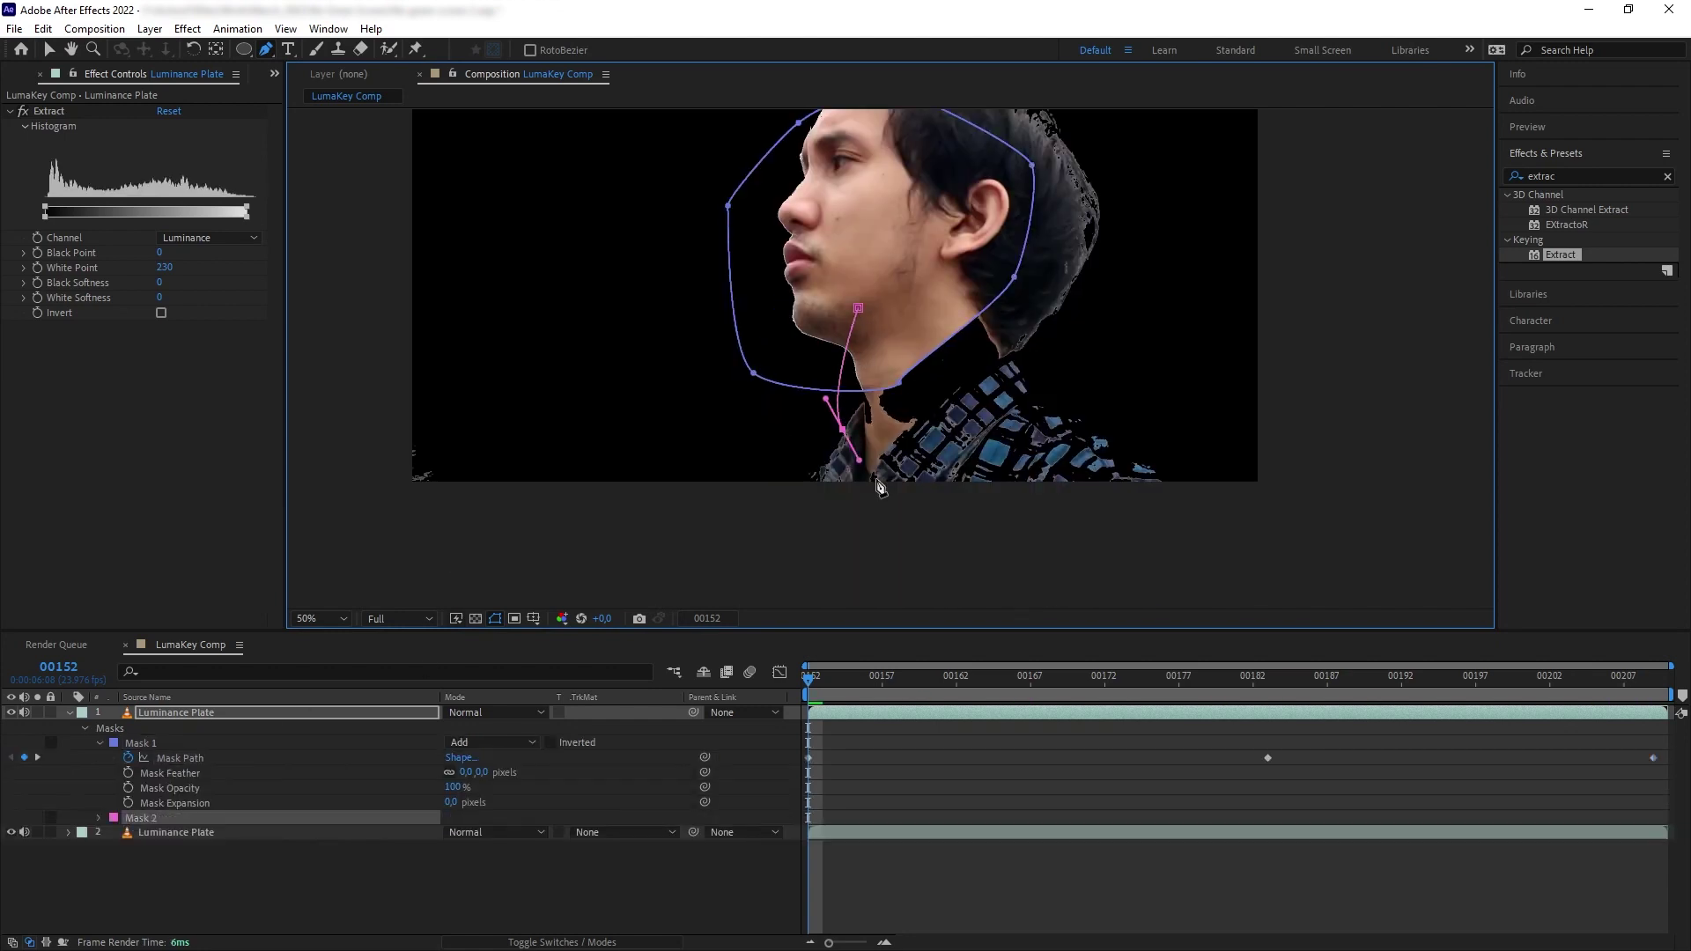
left_click_drag(1149, 523, 1180, 507)
left_click(1184, 452)
left_click_drag(1087, 373, 1059, 356)
left_click(858, 308)
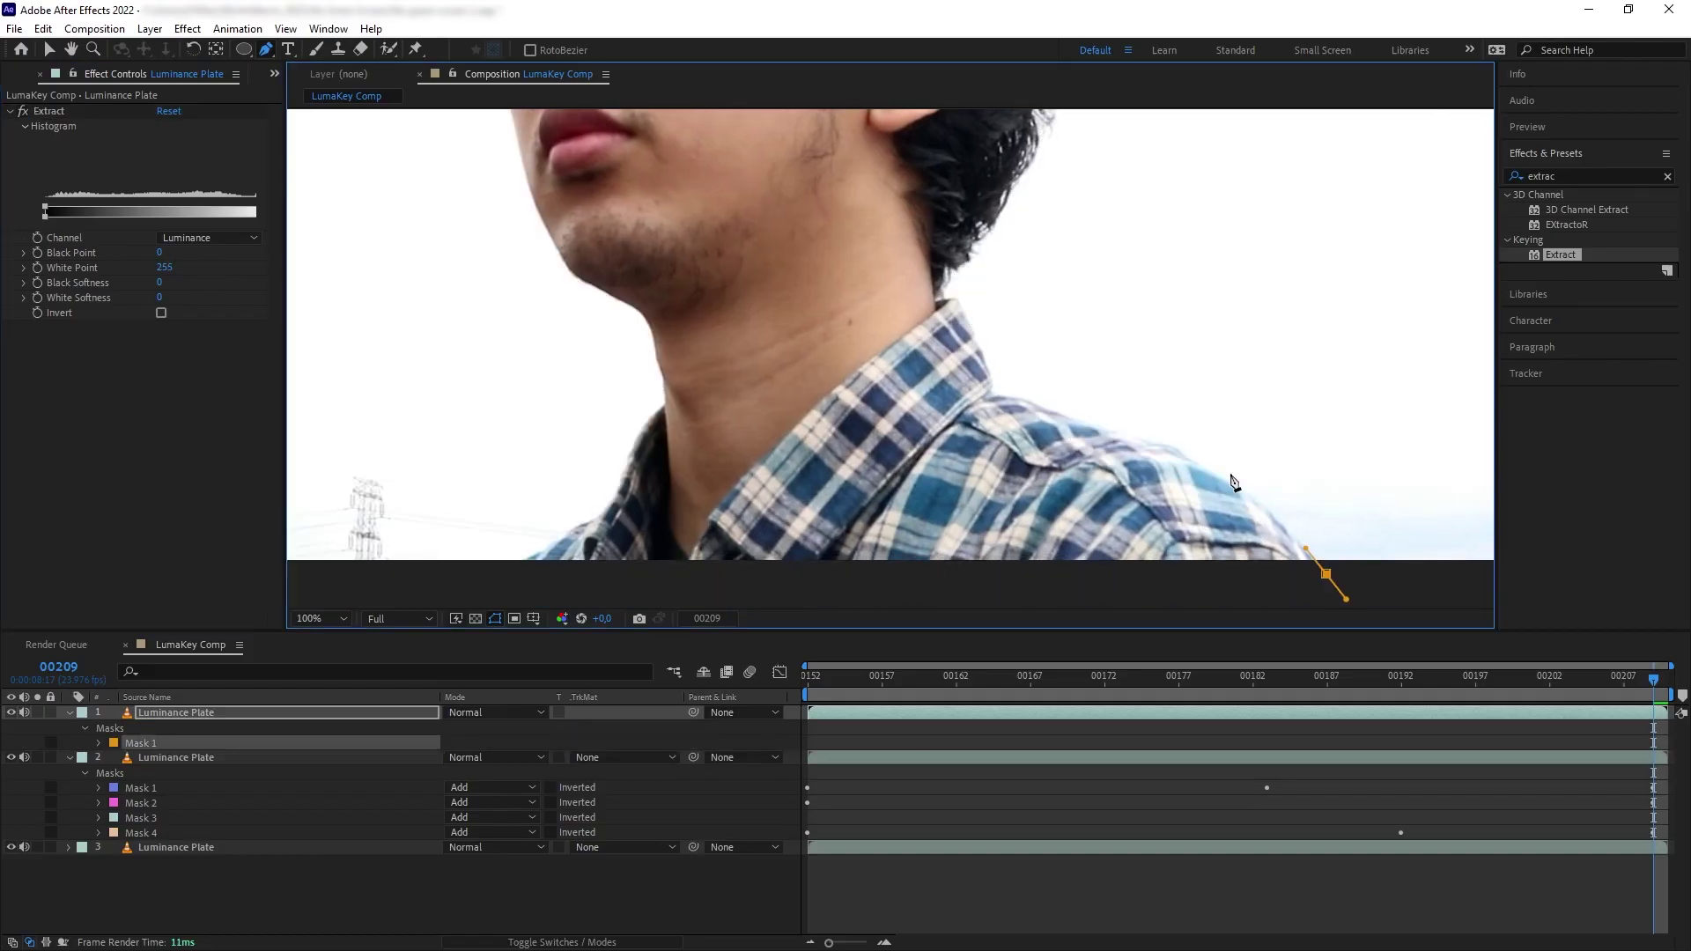
Step: Draw a closed mask around the man's shoulder
left_click(1112, 434)
left_click(1002, 394)
left_click(957, 297)
left_click(832, 576)
left_click(1345, 598)
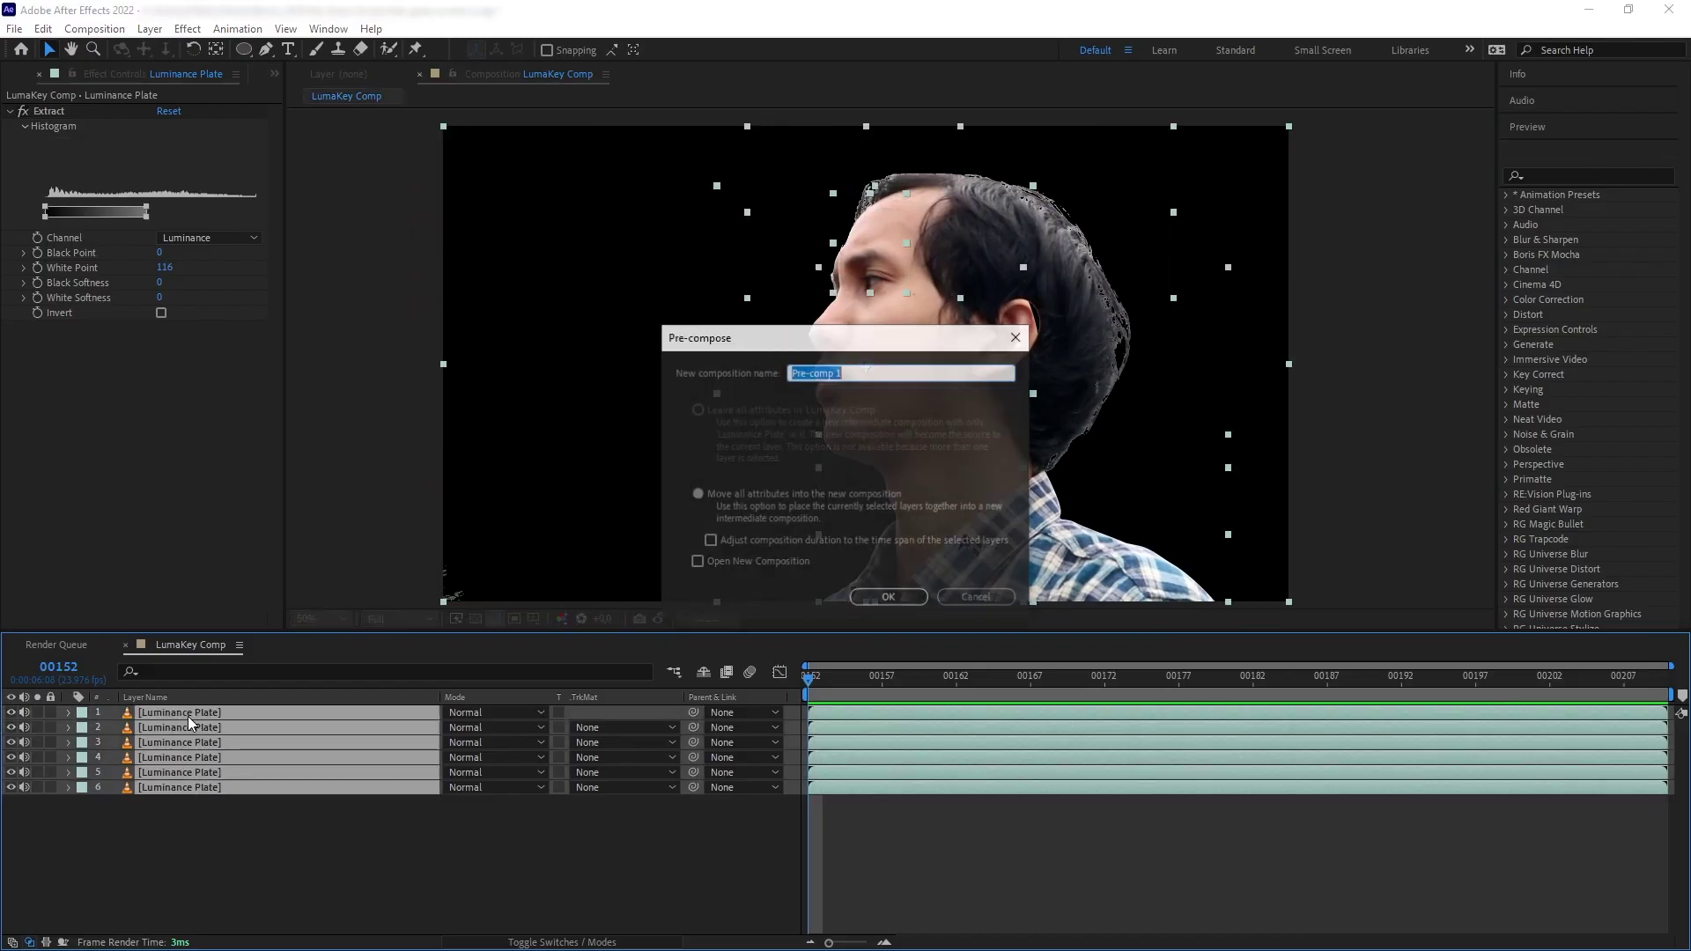
Step: Pre-compose as Key PreComp, disable Decontaminate Edge Colors, and place birds and sky layers beneath
key("Return")
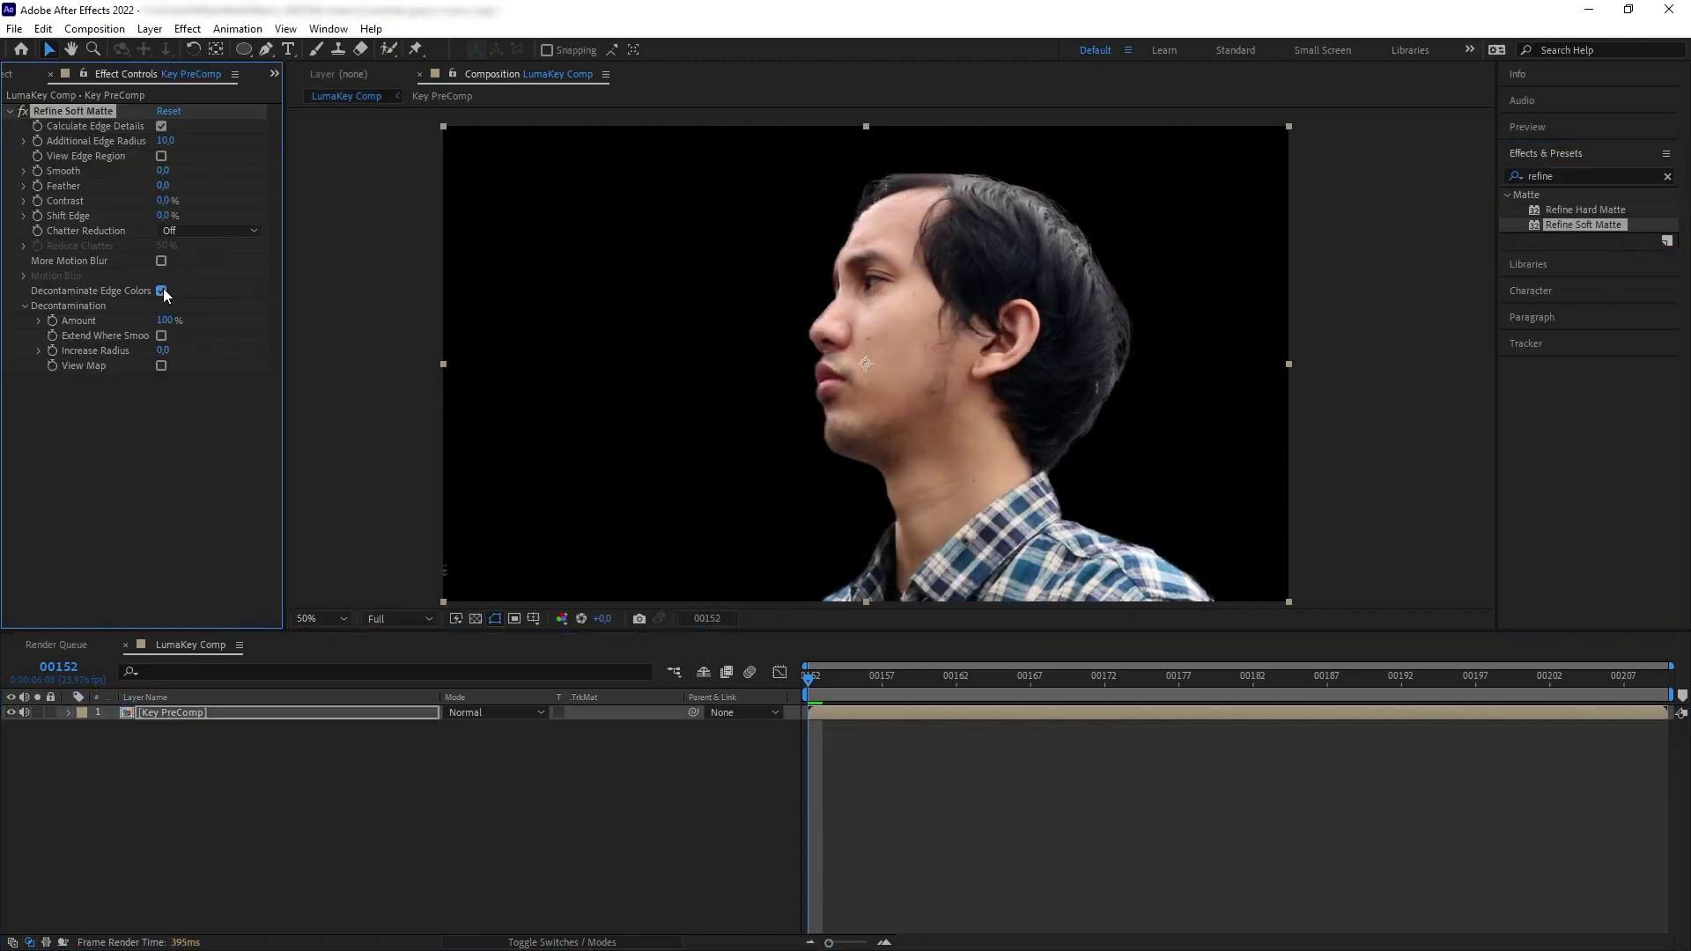
left_click(162, 292)
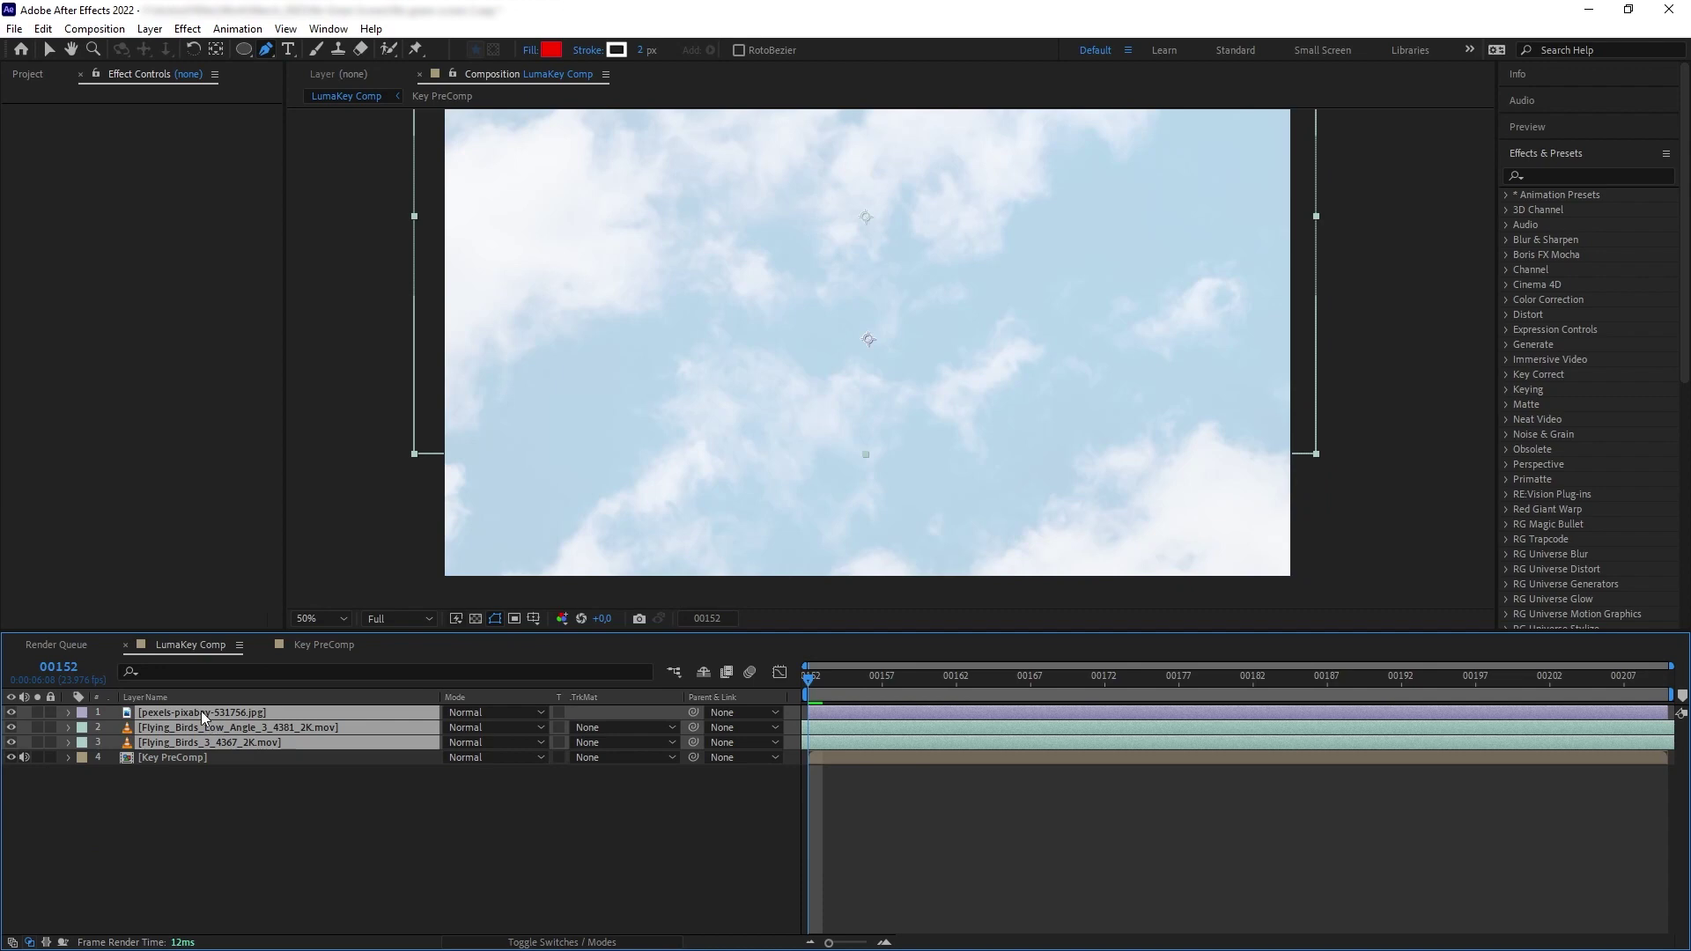
left_click_drag(201, 711, 184, 775)
left_click(208, 790)
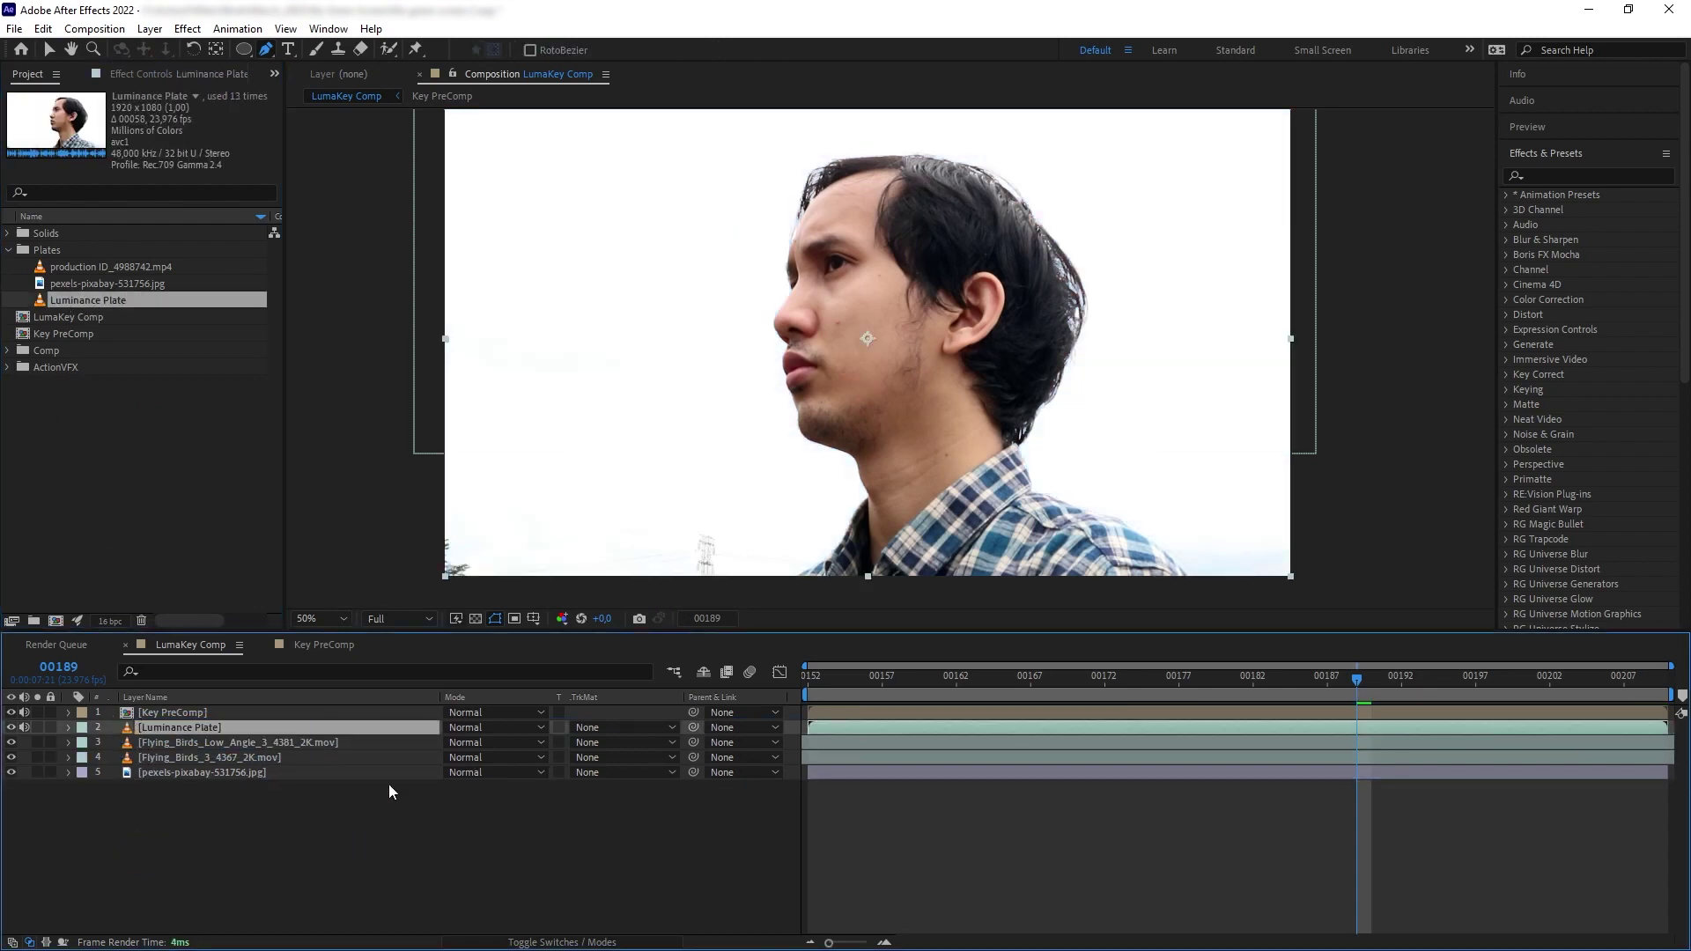
Step: Set the Luminance Plate copy's blend mode to Multiply and apply Keylight to the tower footage
left_click(523, 729)
left_click(536, 261)
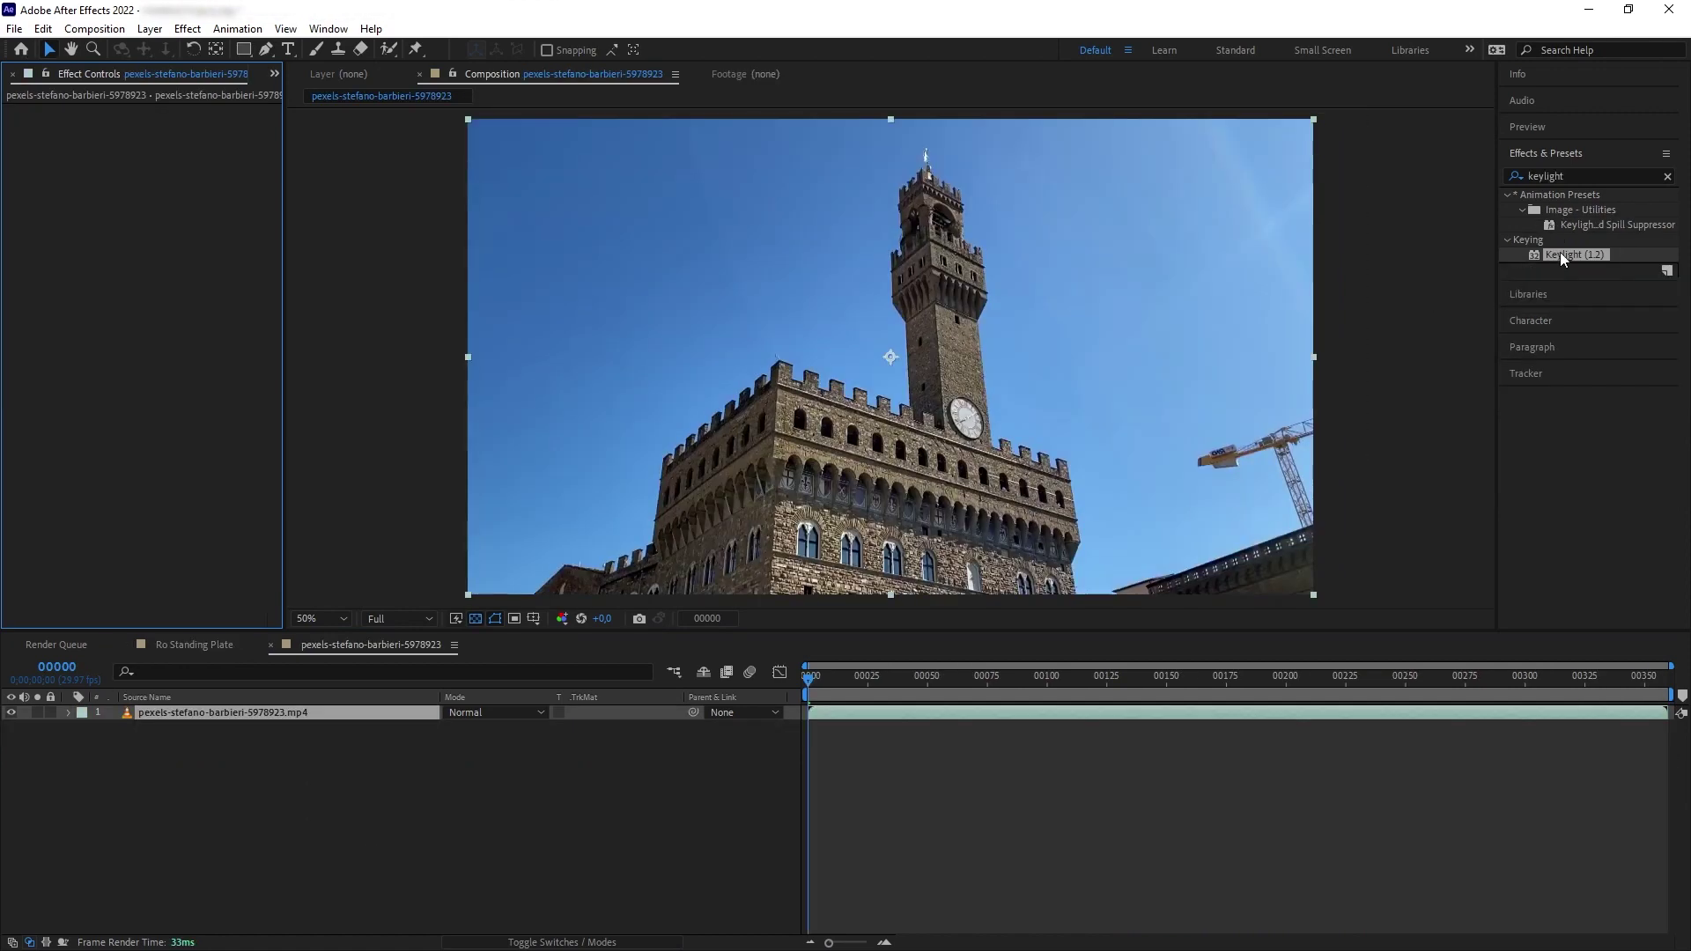
left_click_drag(1562, 257, 248, 720)
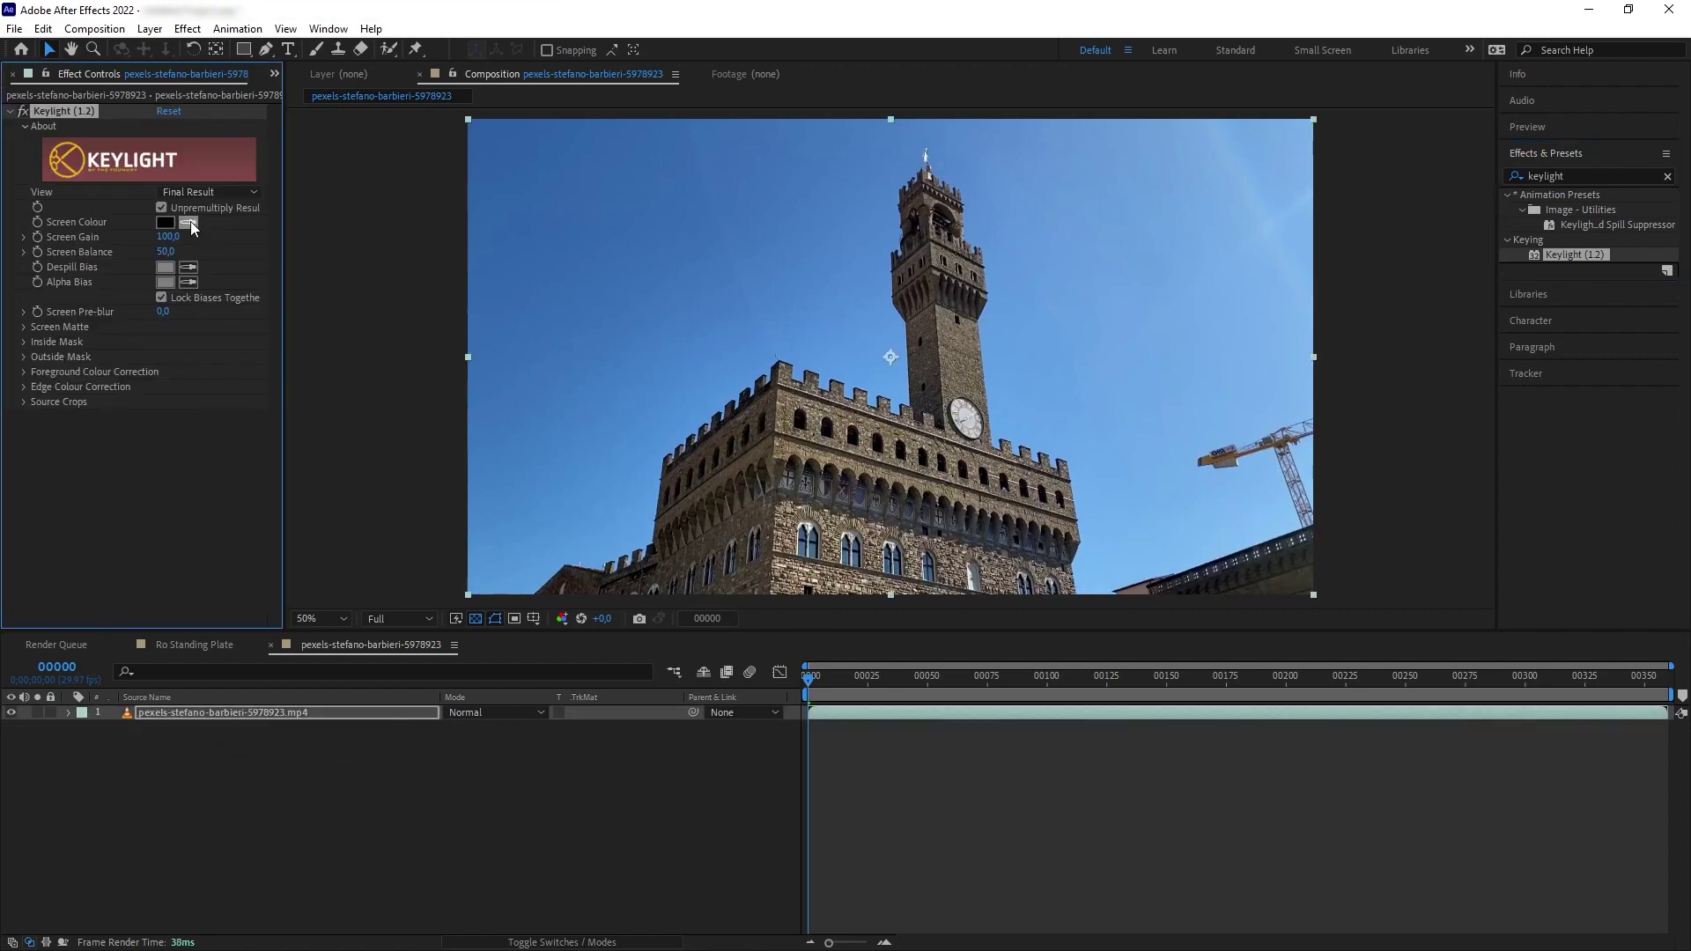
Step: Sample the blue sky as Keylight's Screen Colour, view the alpha matte, and expand Screen Matte
left_click(826, 266)
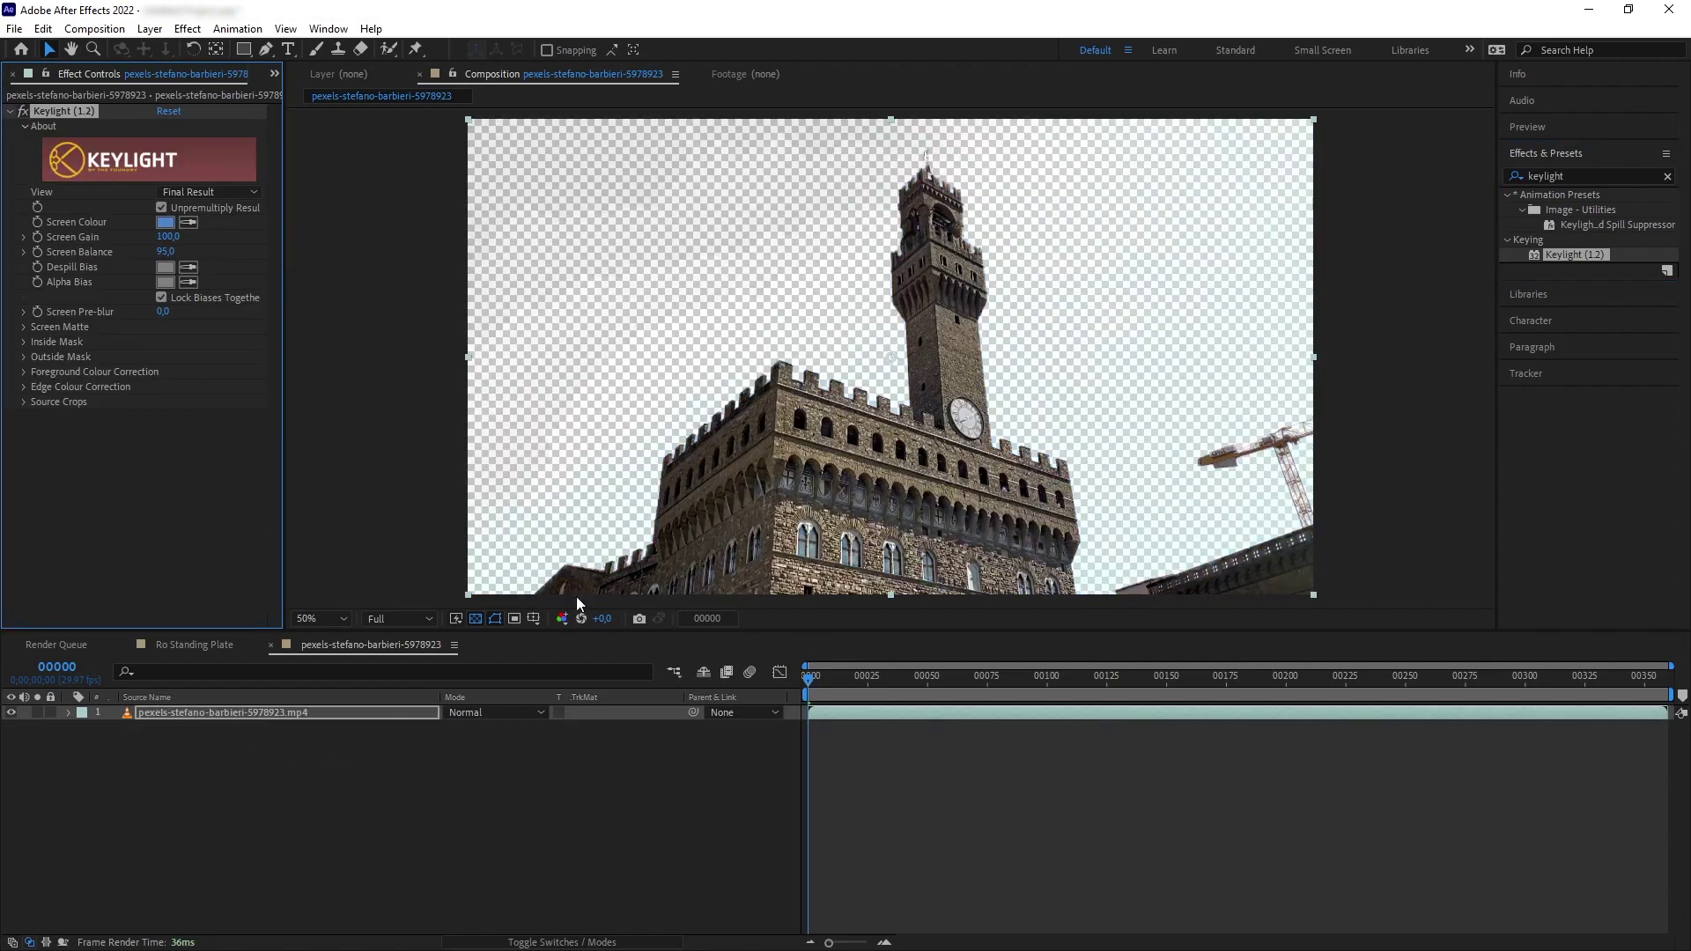
left_click(561, 618)
left_click(596, 722)
left_click(25, 327)
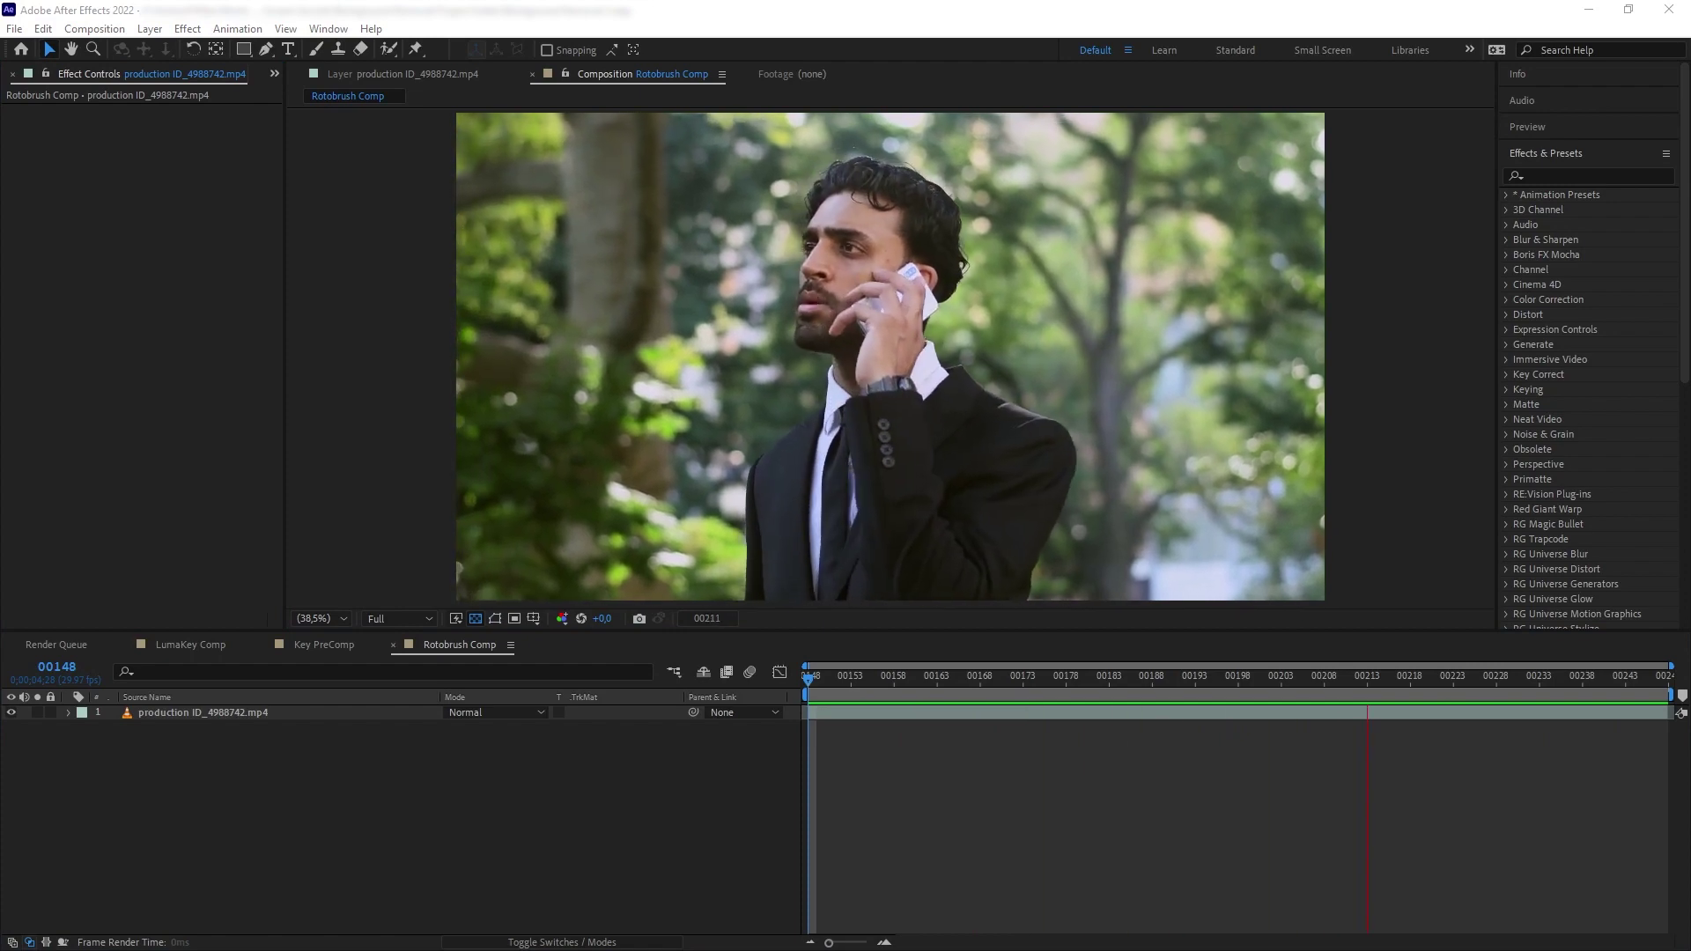
Step: In the Layer panel, paint Roto Brush foreground strokes over the man's head, shoulder, arm and hand
key("space")
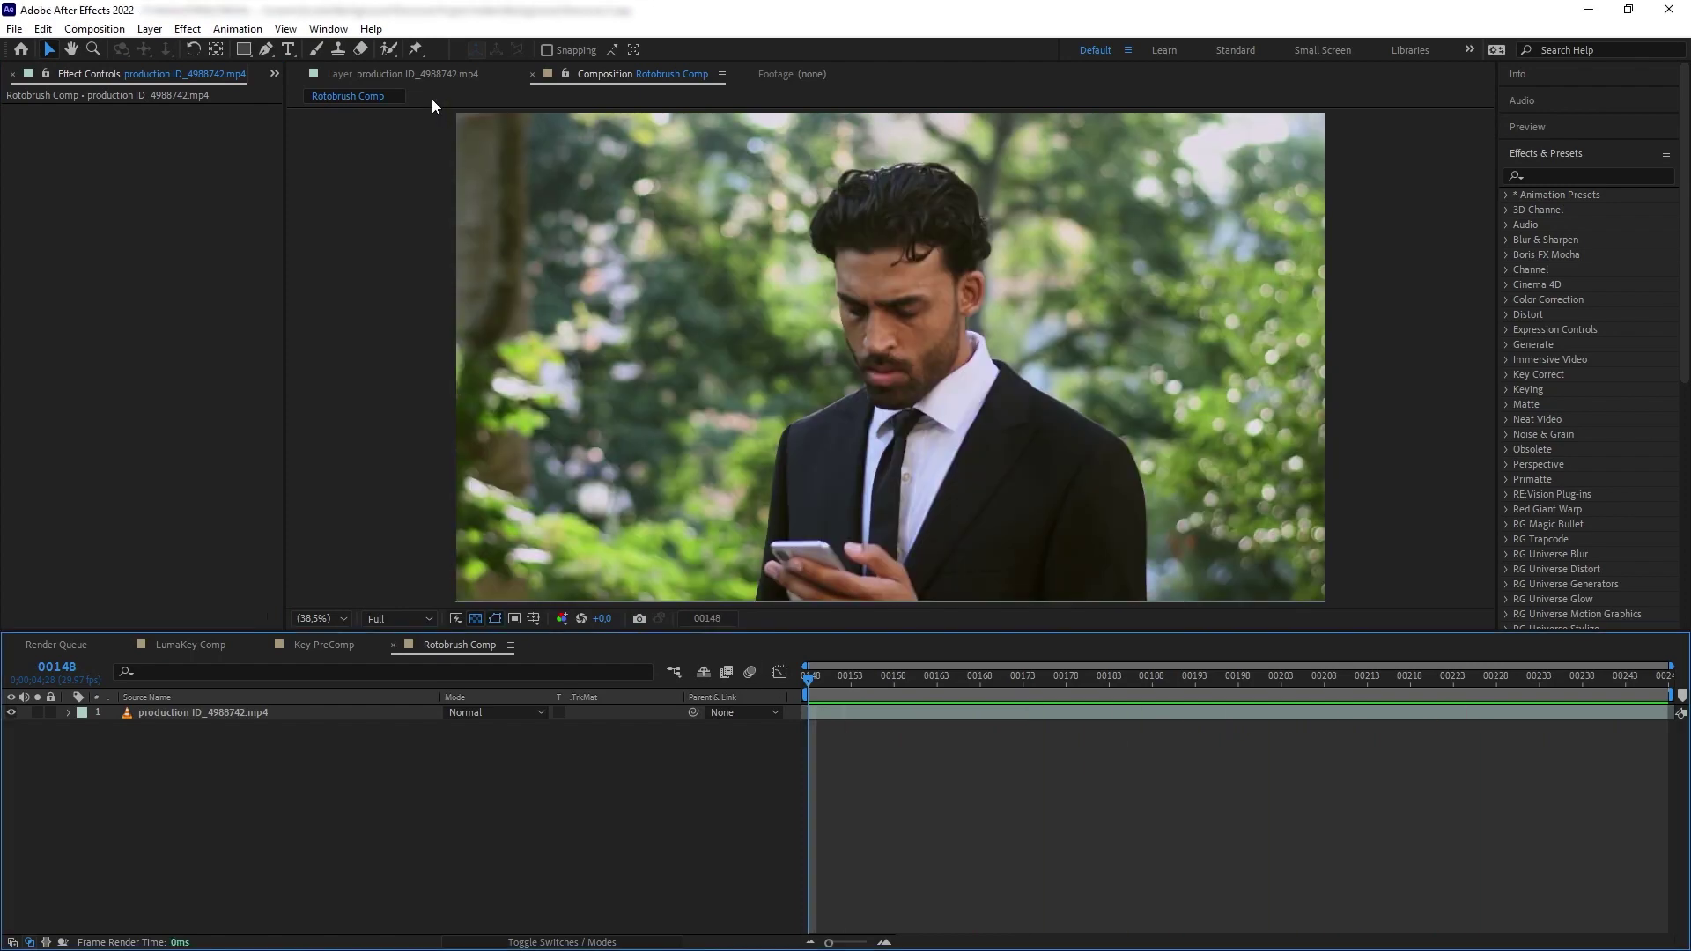
left_click(387, 49)
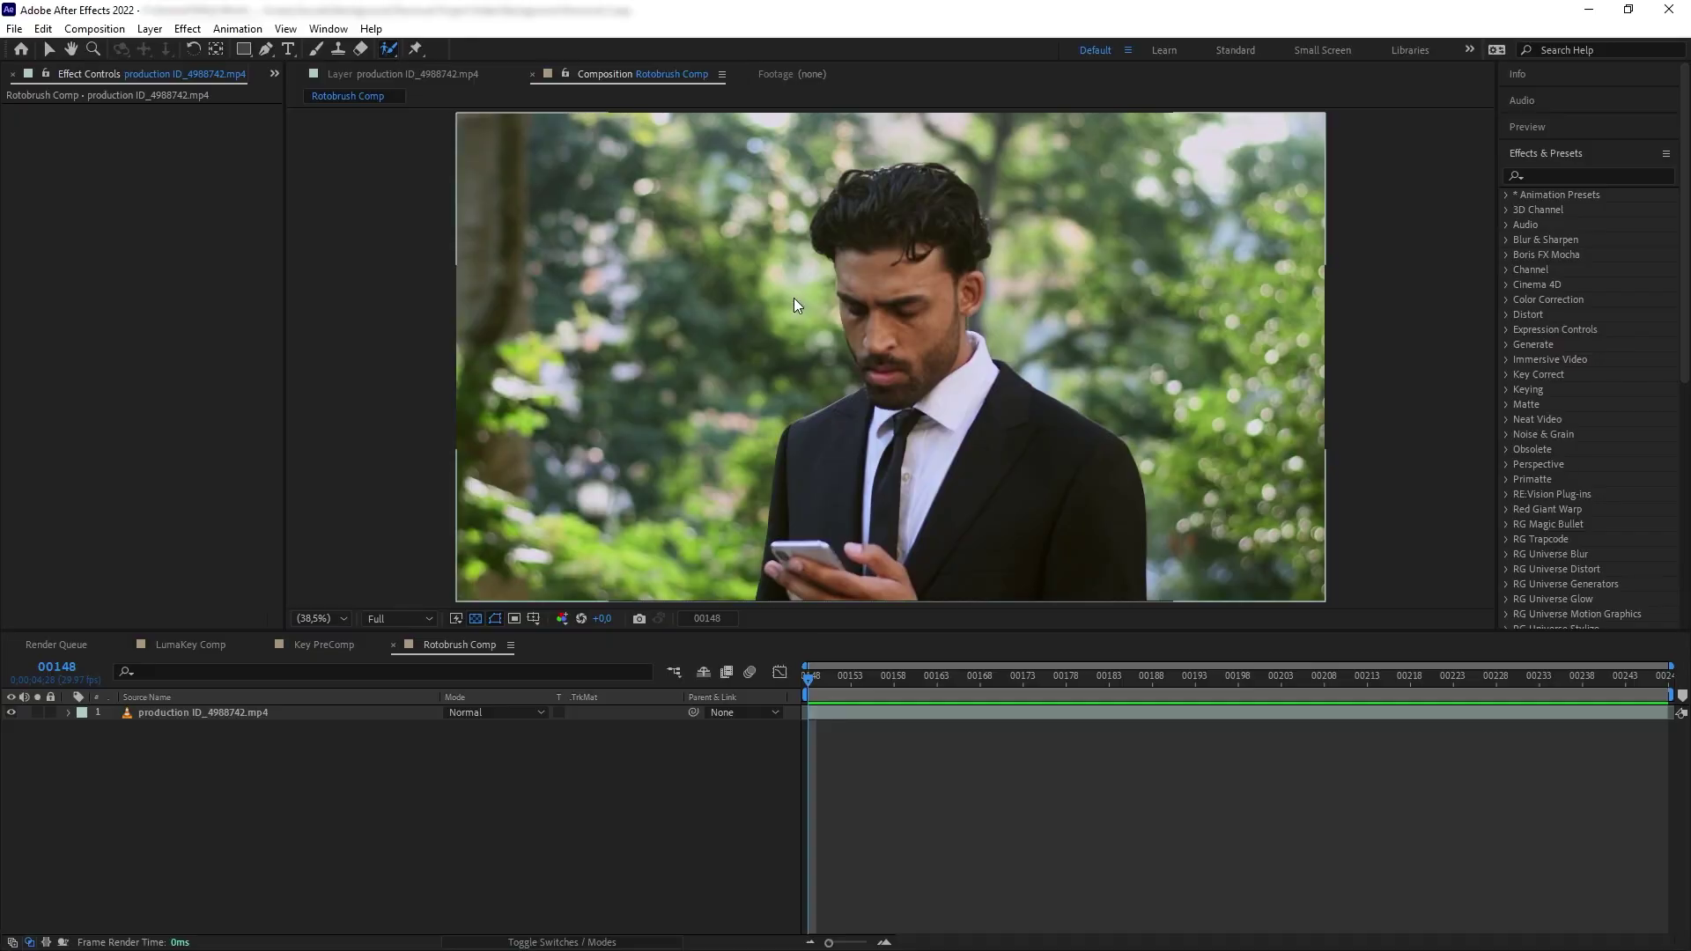
double_click(792, 304)
key("shift+slash")
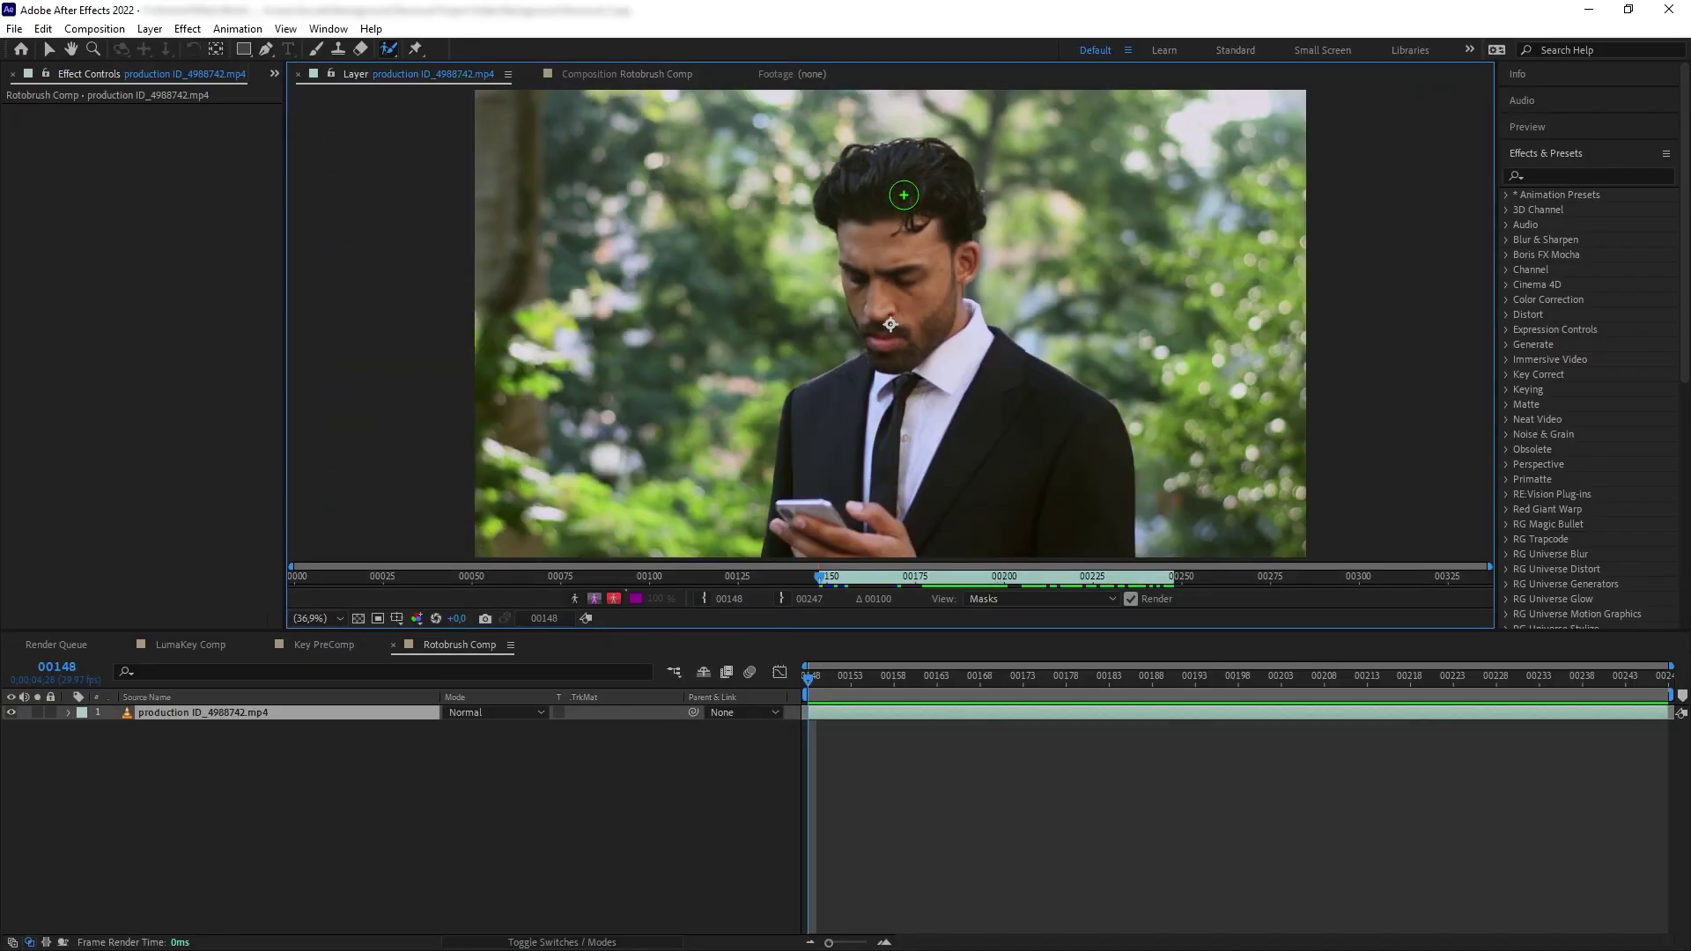
left_click_drag(895, 178, 898, 209)
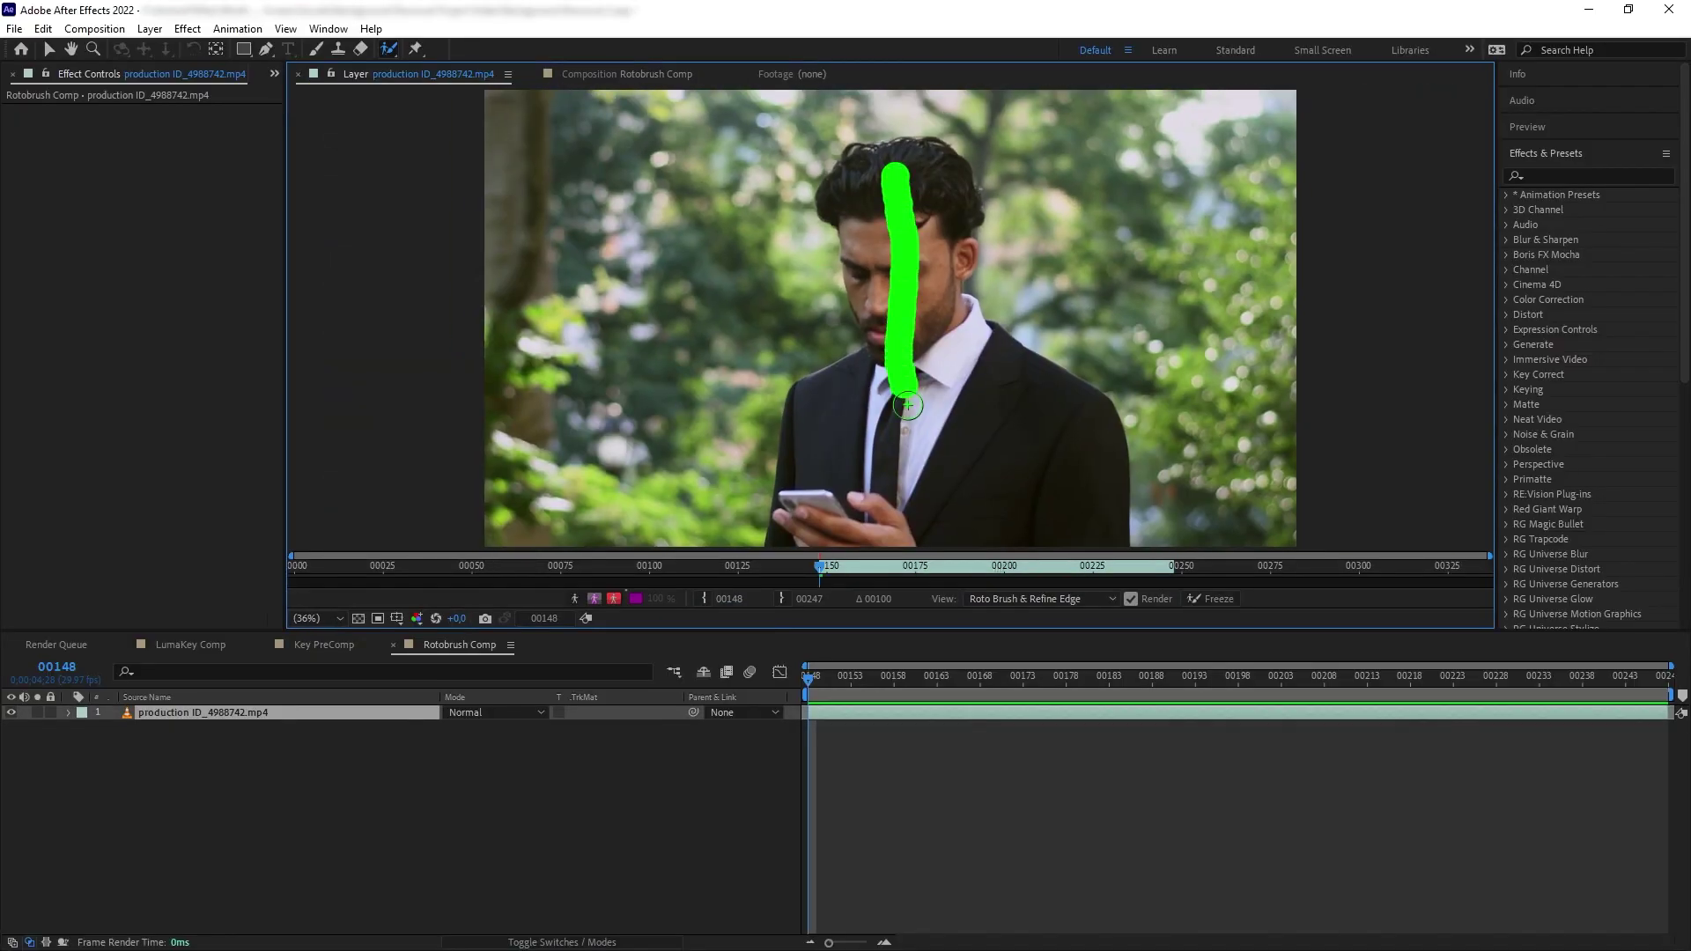
left_click_drag(909, 414, 912, 430)
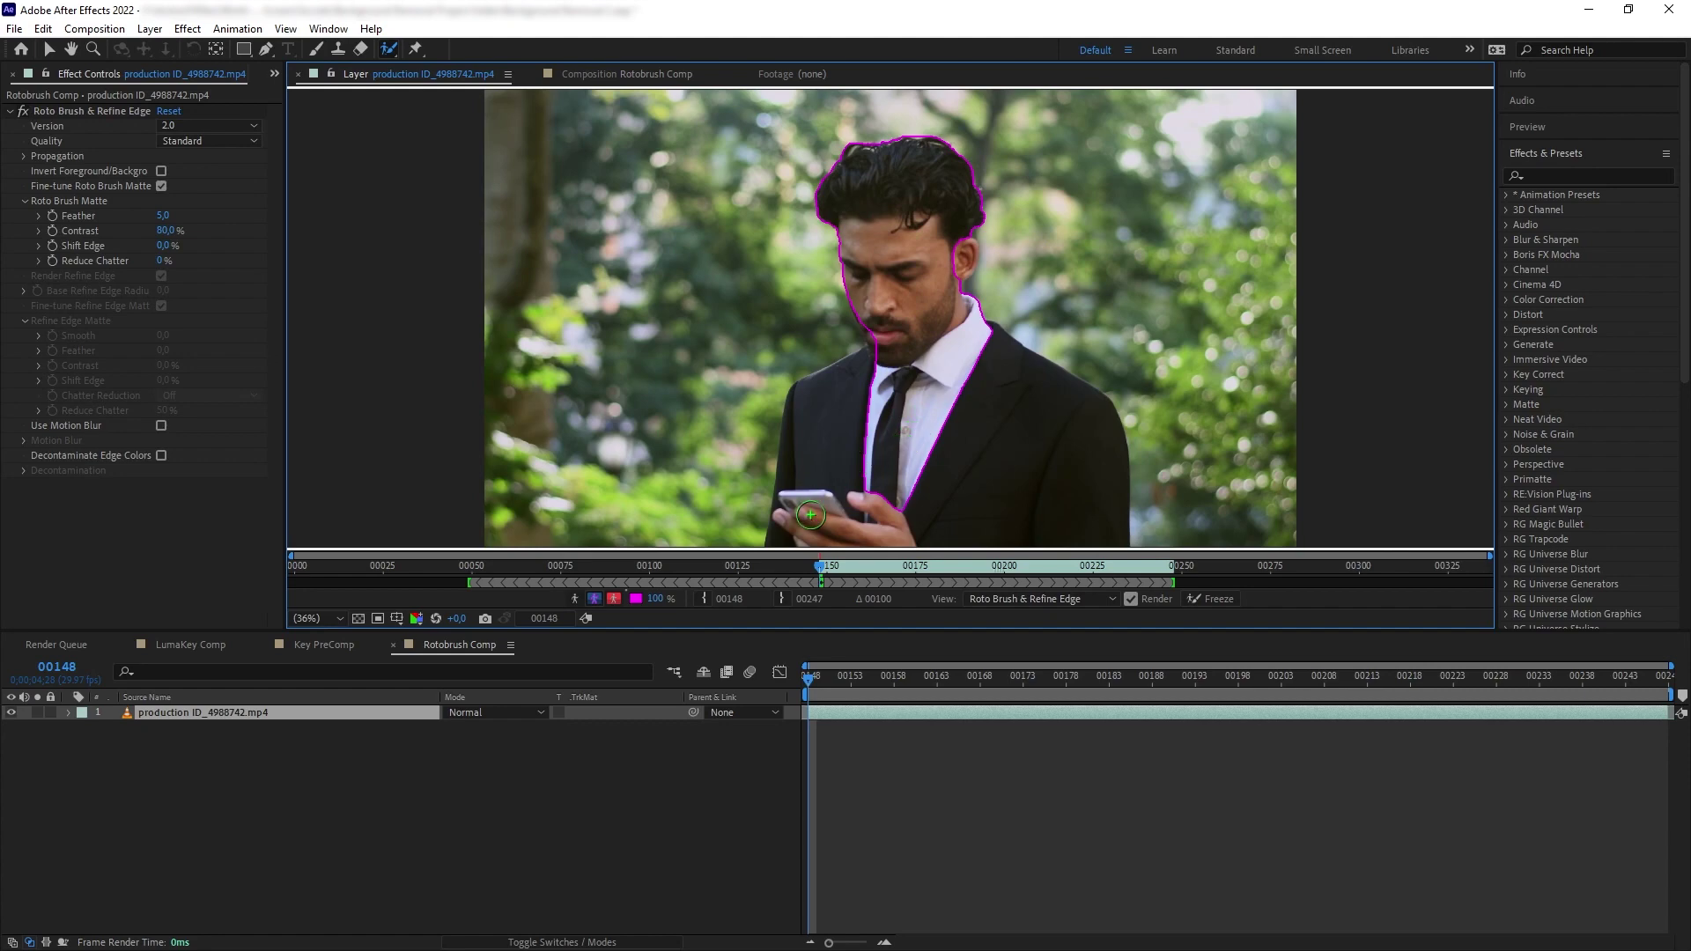
left_click_drag(898, 396, 1039, 499)
Step: At 100% zoom, add the ear and mouth to the selection and exclude background beside the chin
key("slash")
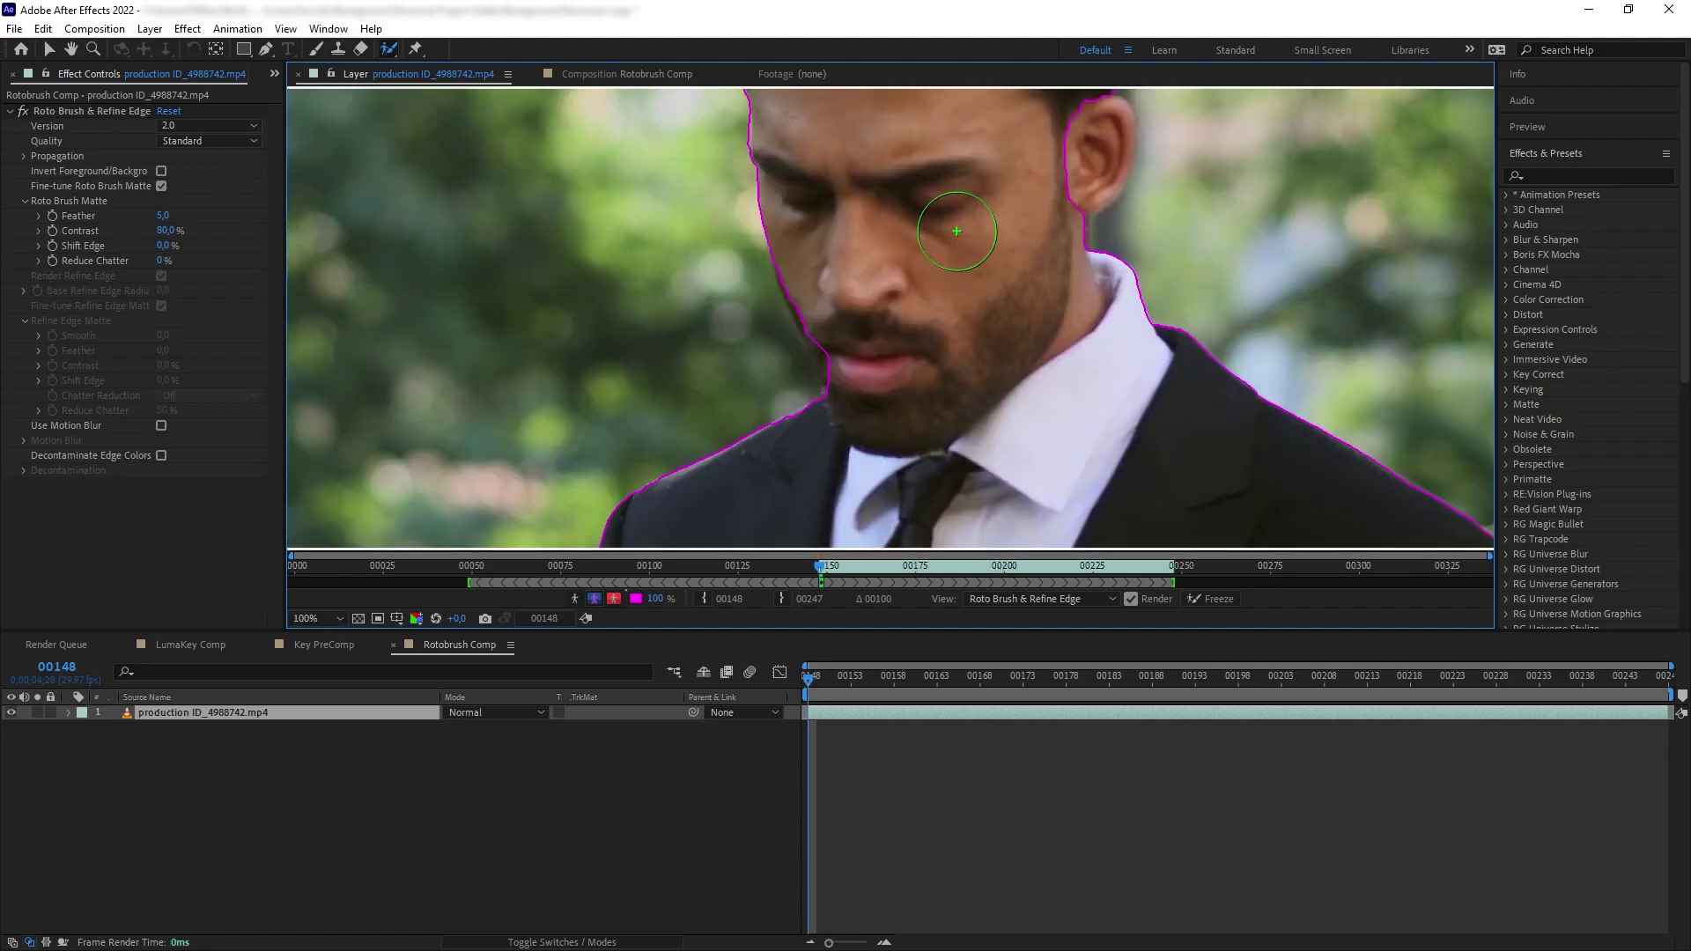
mouse_move(1079, 158)
left_mouse_down()
mouse_move(1067, 341)
mouse_move(916, 381)
left_mouse_up()
mouse_move(936, 292)
left_mouse_down()
mouse_move(921, 321)
mouse_move(977, 291)
mouse_move(1045, 197)
left_mouse_up()
left_click_drag(816, 390, 801, 342)
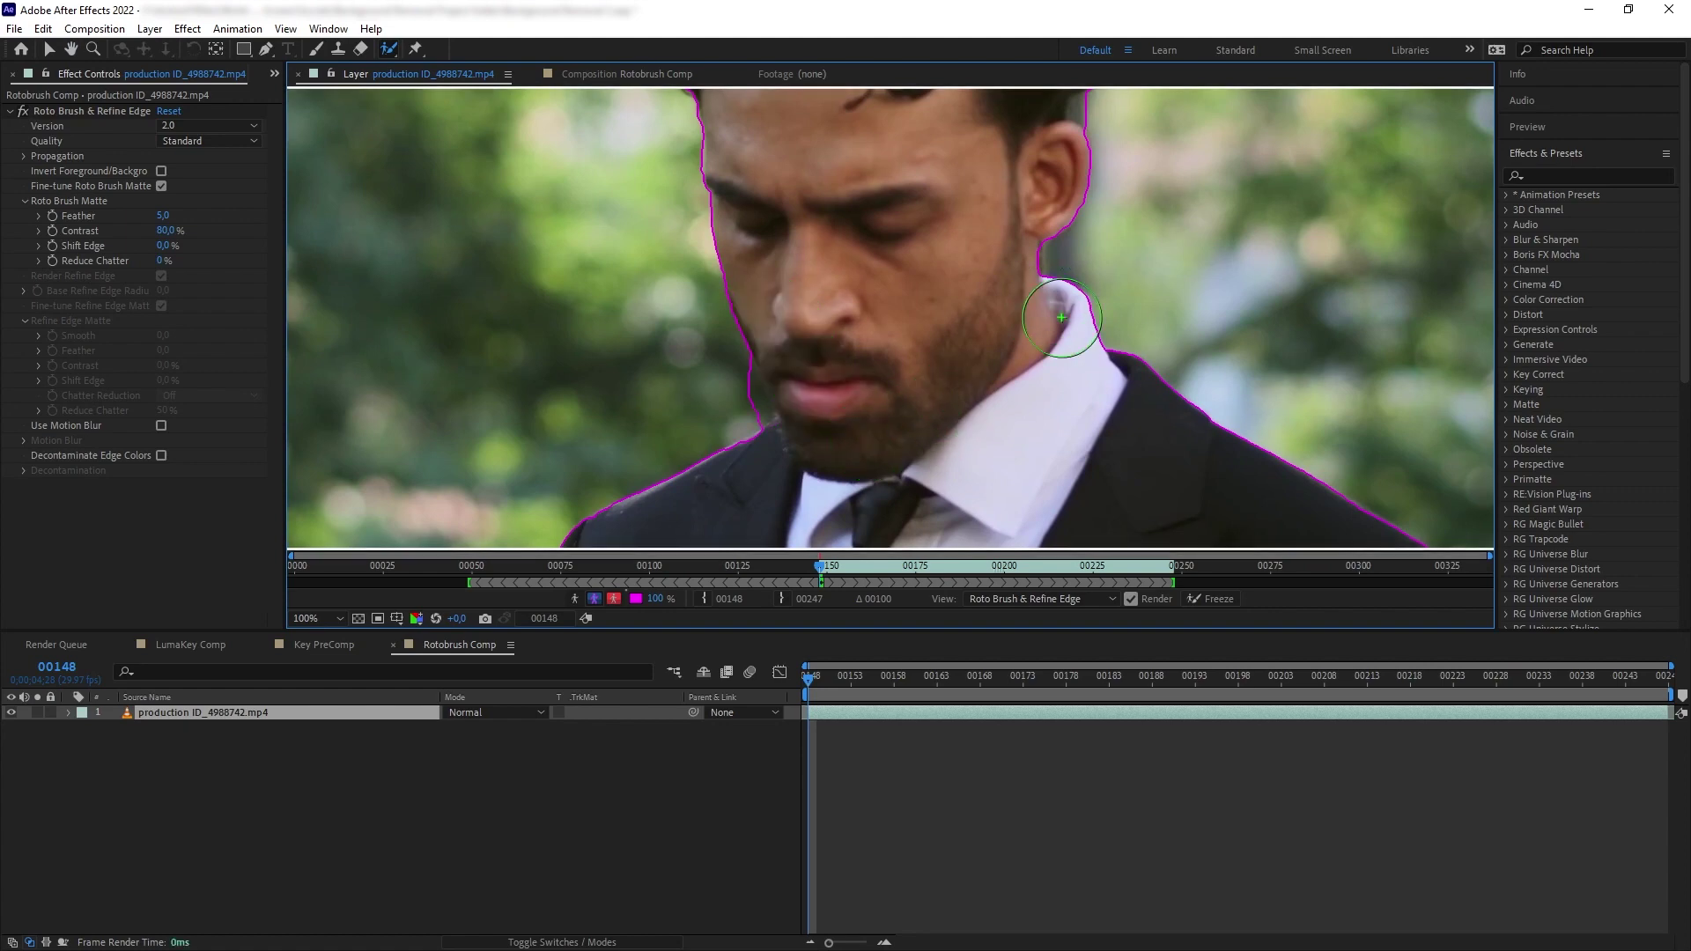
scroll(1089, 320, "up", 1)
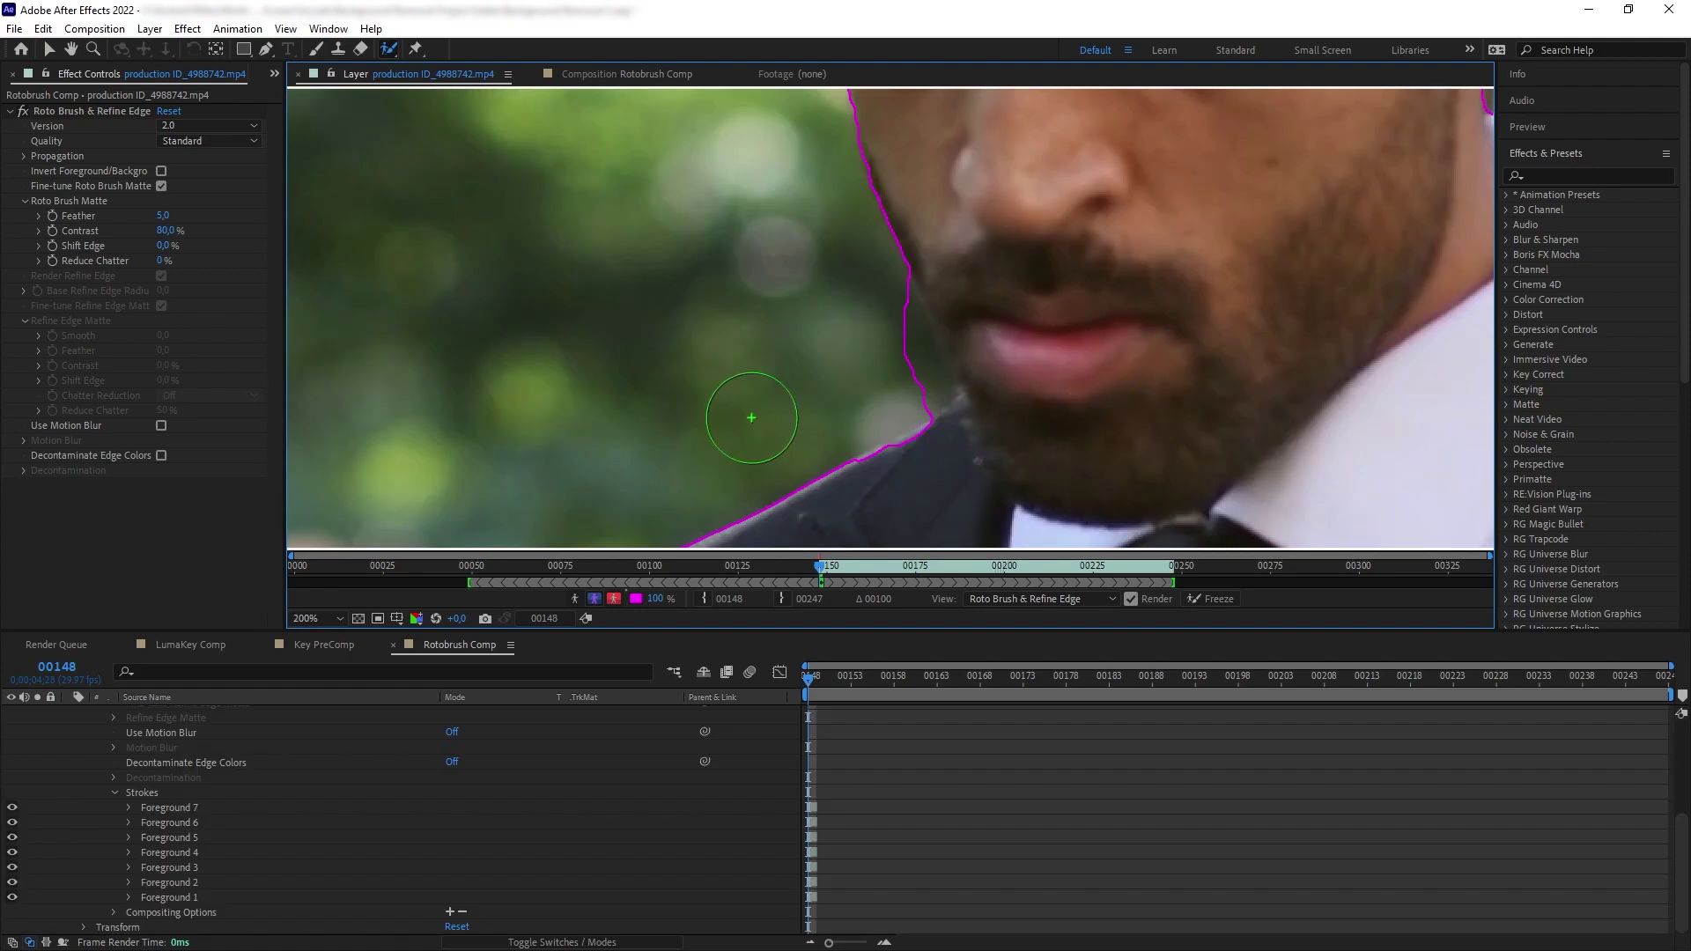
left_click(888, 353, "alt")
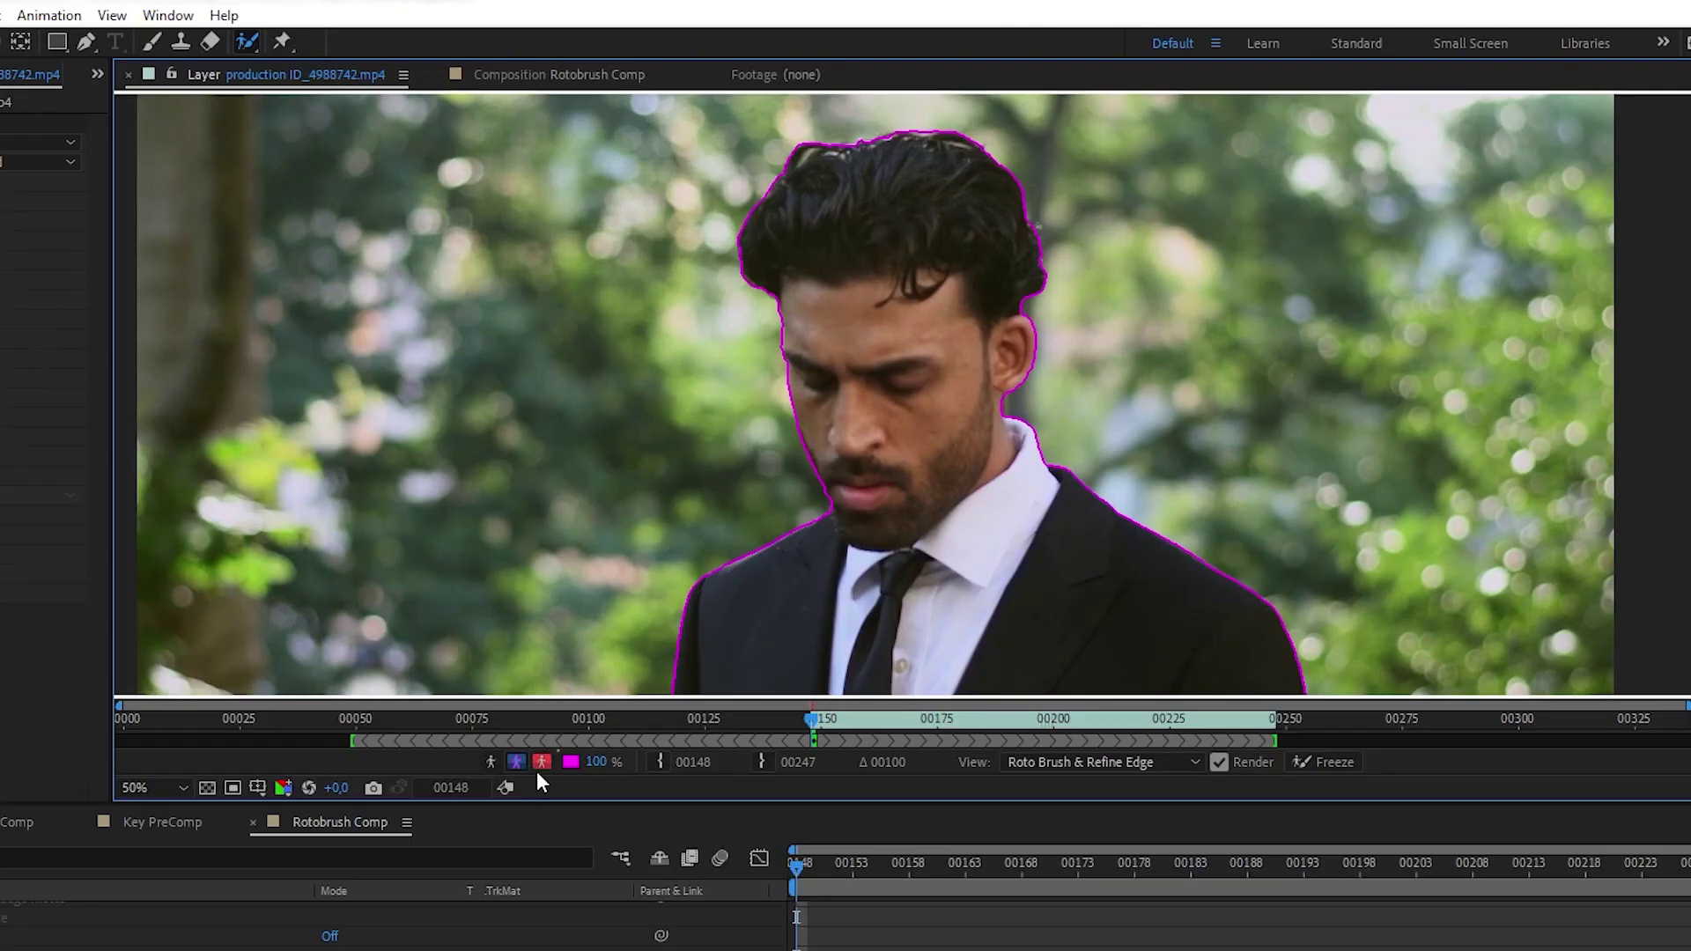
Step: Compare the Roto Brush matte in Alpha Overlay and black-and-white Alpha views
left_click(539, 764)
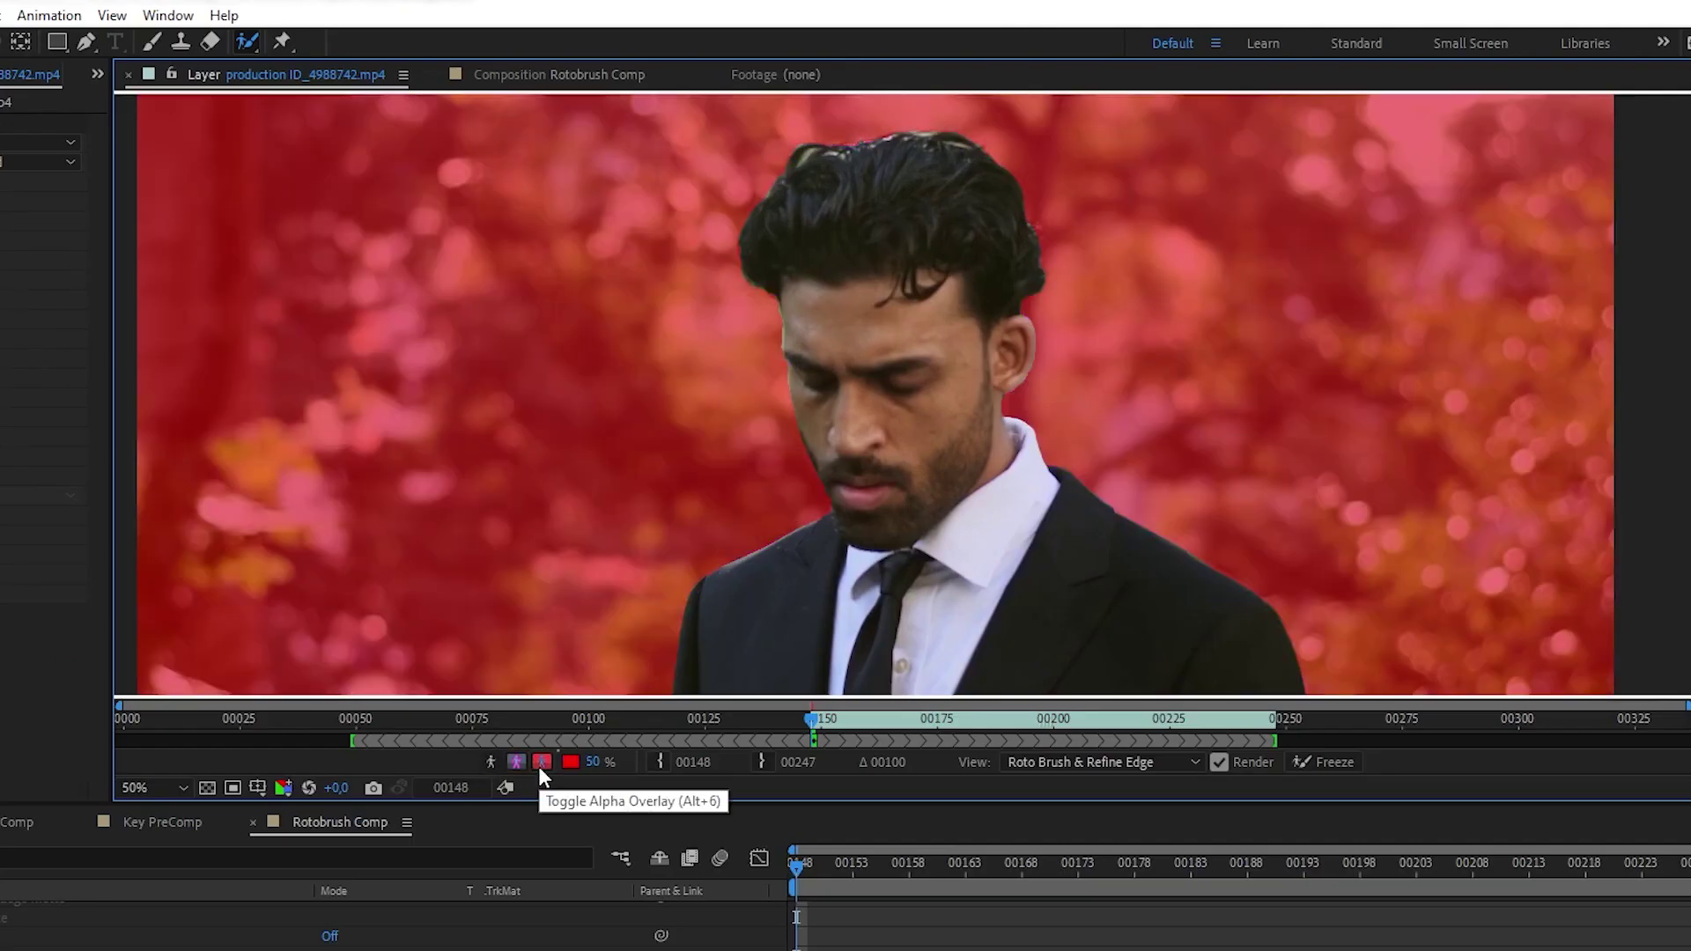
left_click(516, 763)
left_click(491, 763)
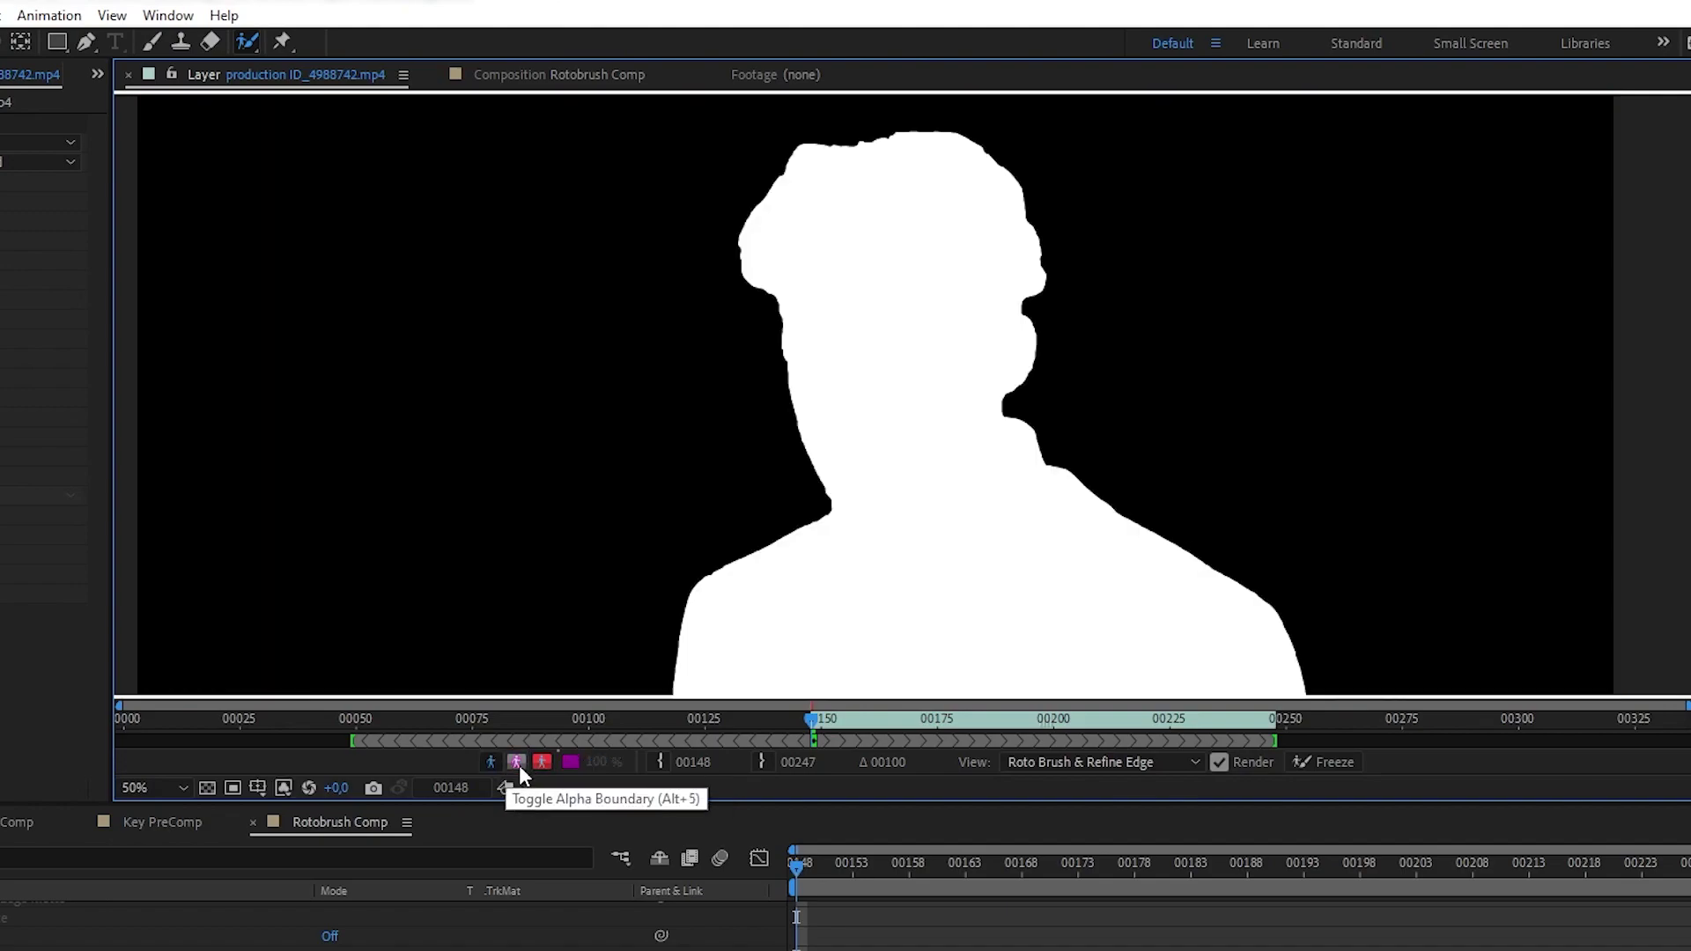
left_click(541, 761)
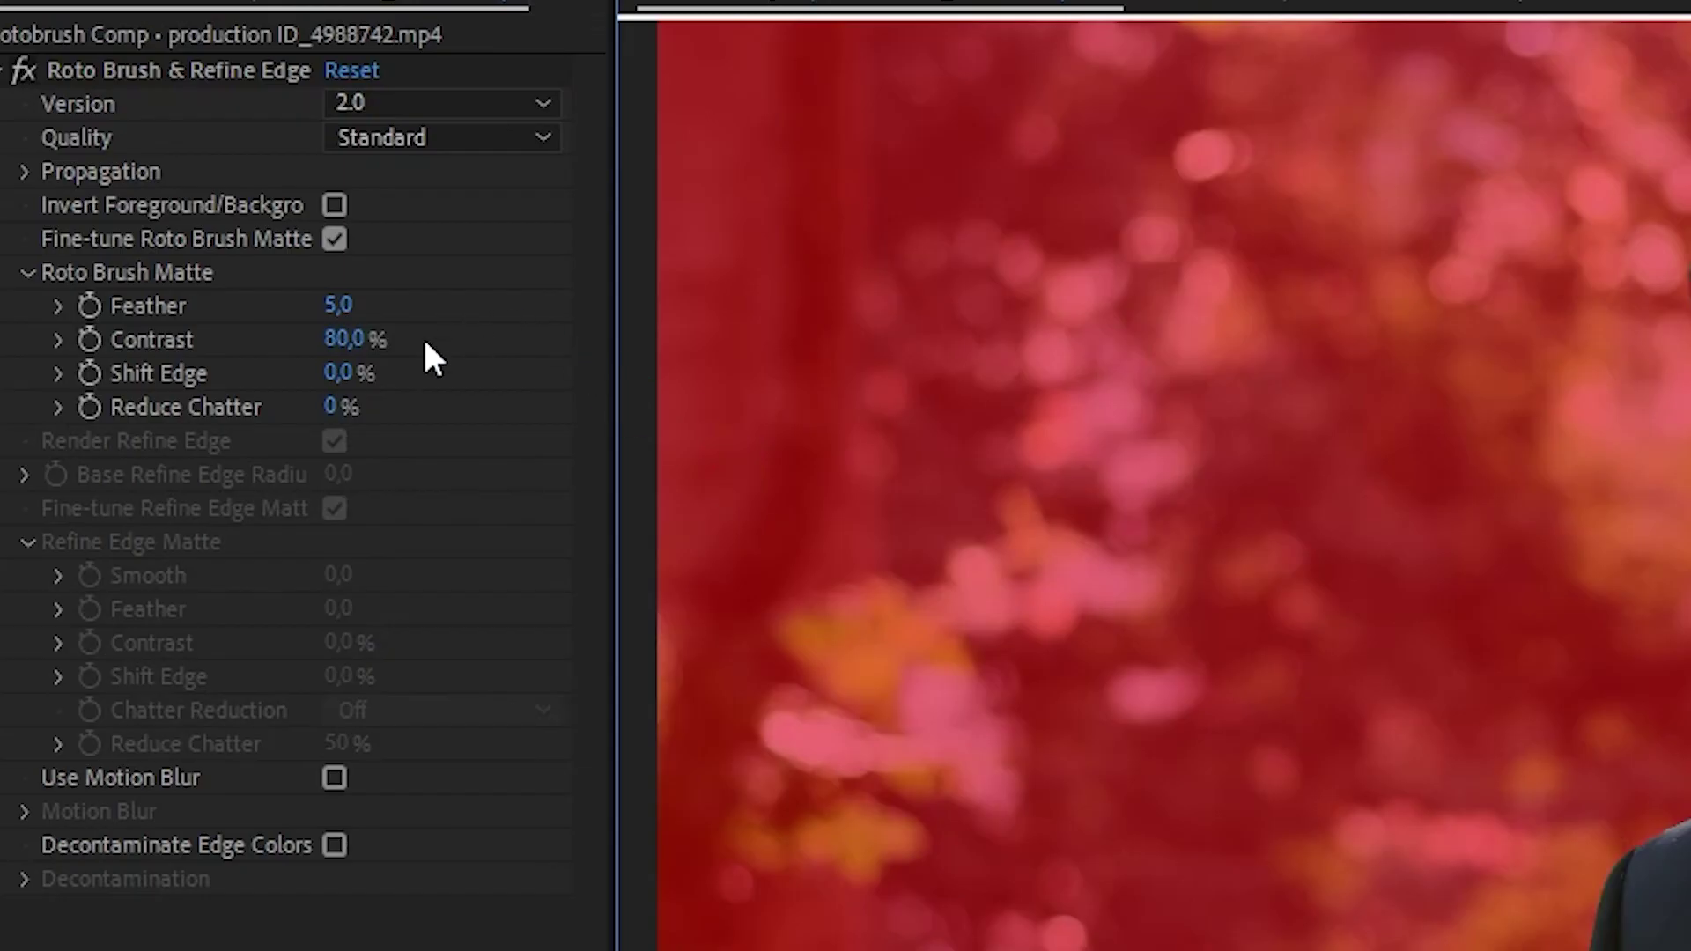
Step: Lower the Roto Brush Matte Contrast from 80% to 20%
scroll(1623, 663, "up", 4)
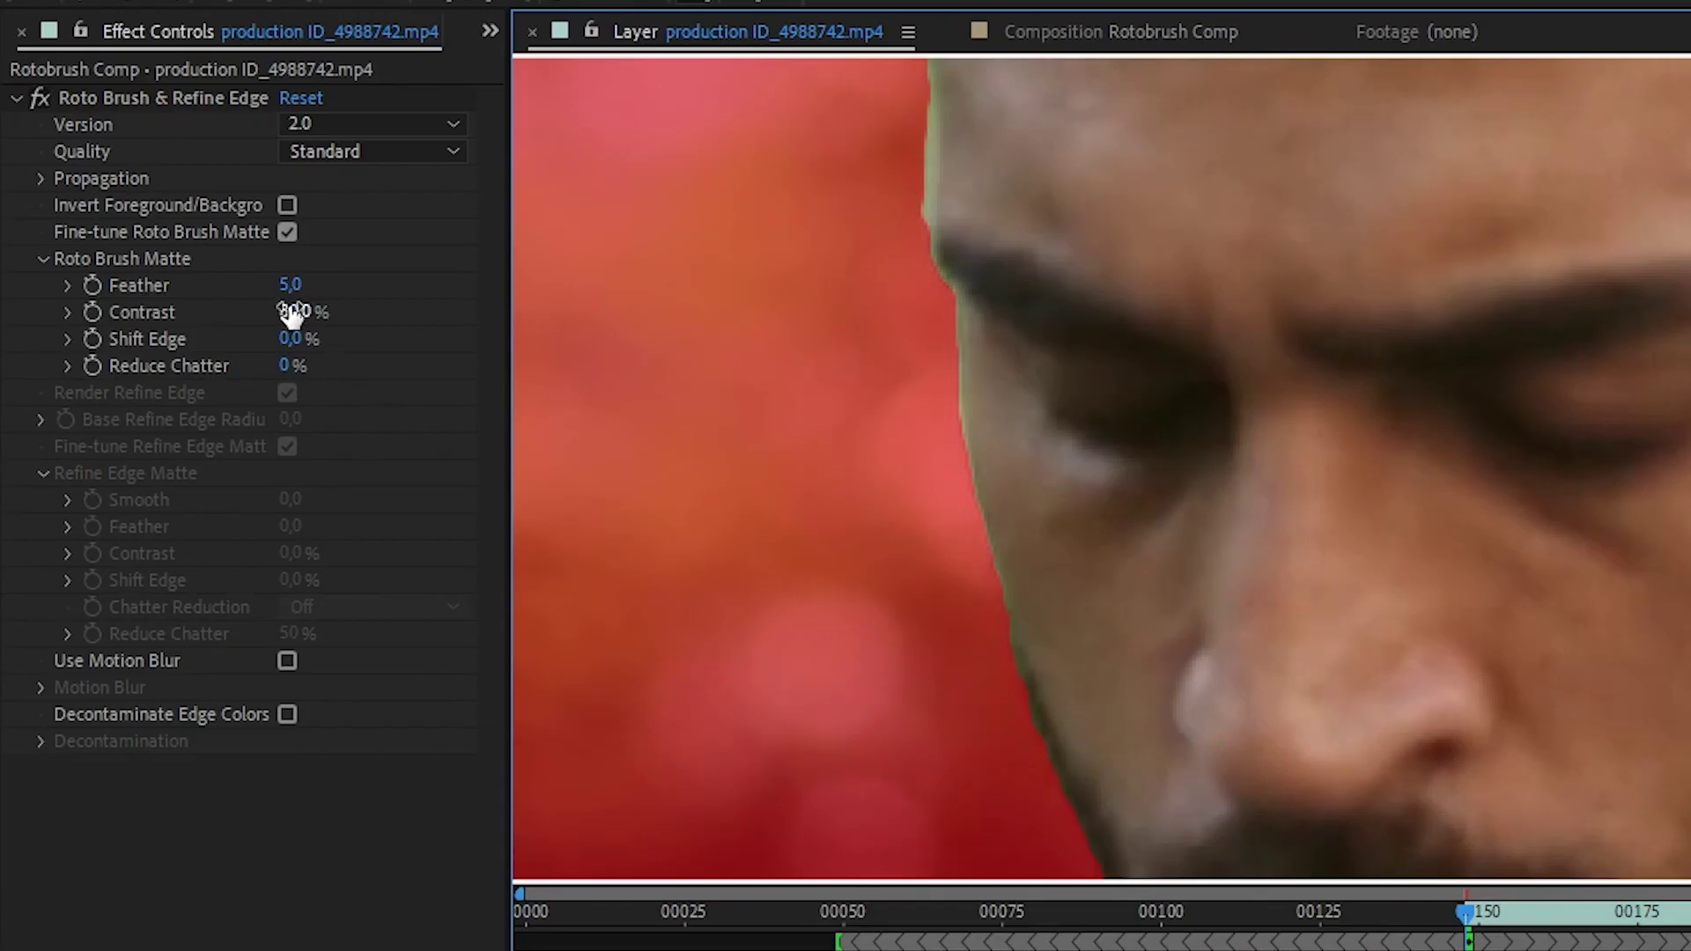
left_click(295, 313)
key("Return")
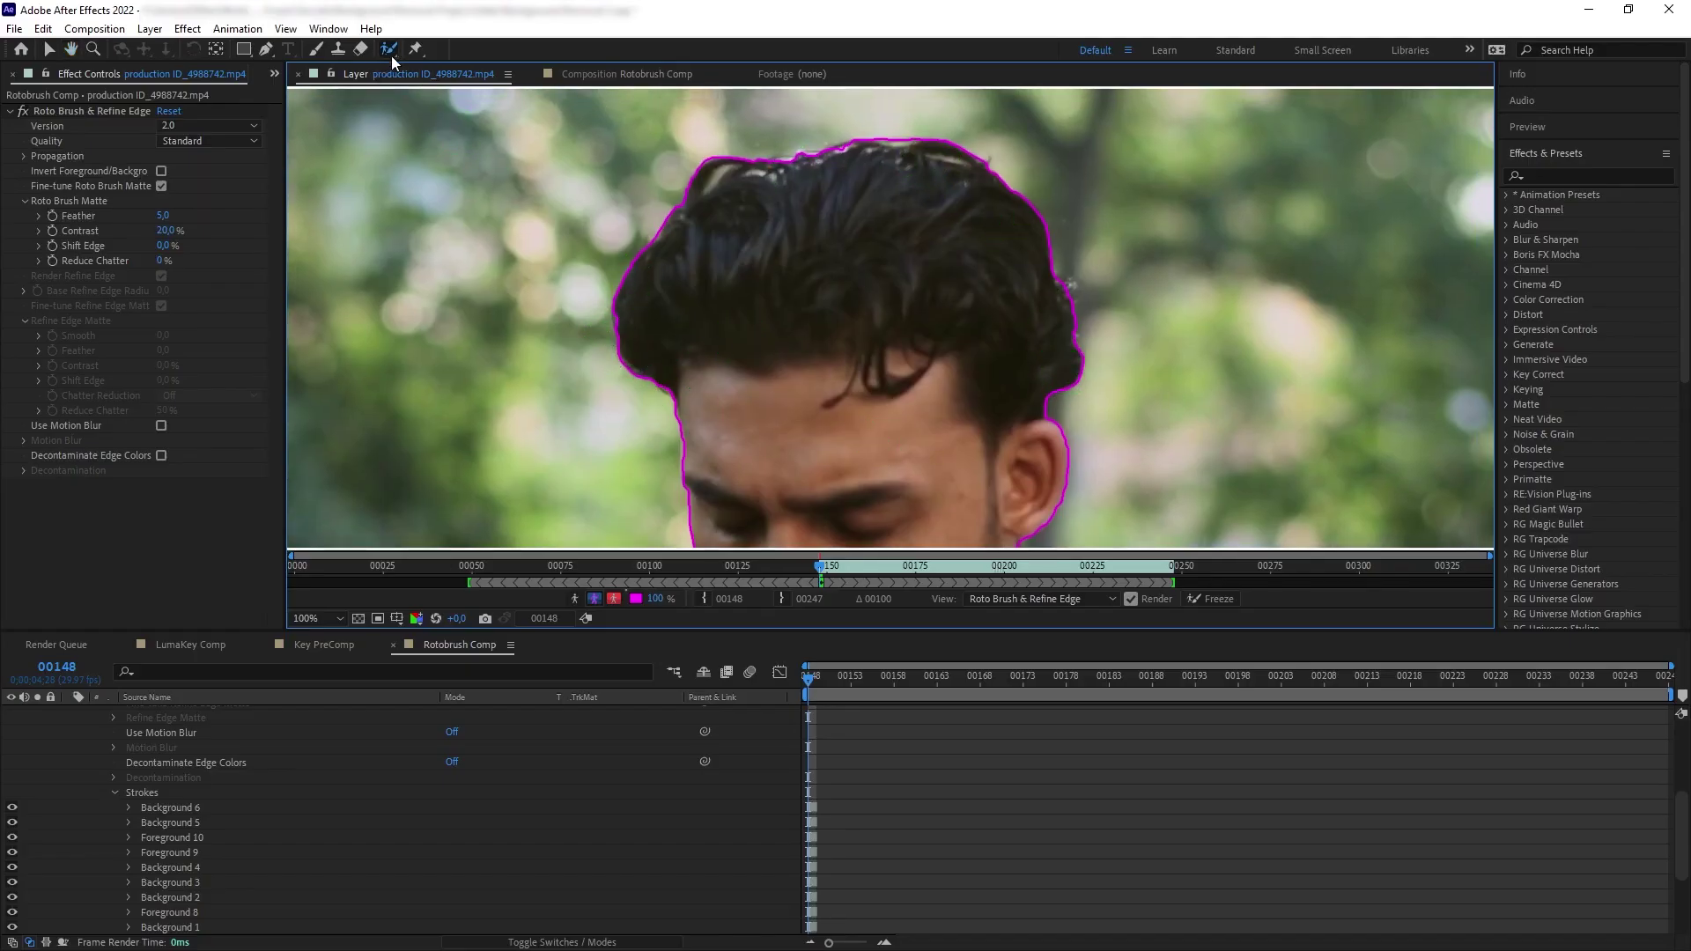
Step: Paint a Refine Edge stroke along the man's hair, checking it in Alpha Boundary and Overlay views
mouse_move(391, 55)
left_mouse_down()
mouse_move(475, 67)
mouse_move(425, 70)
left_mouse_up()
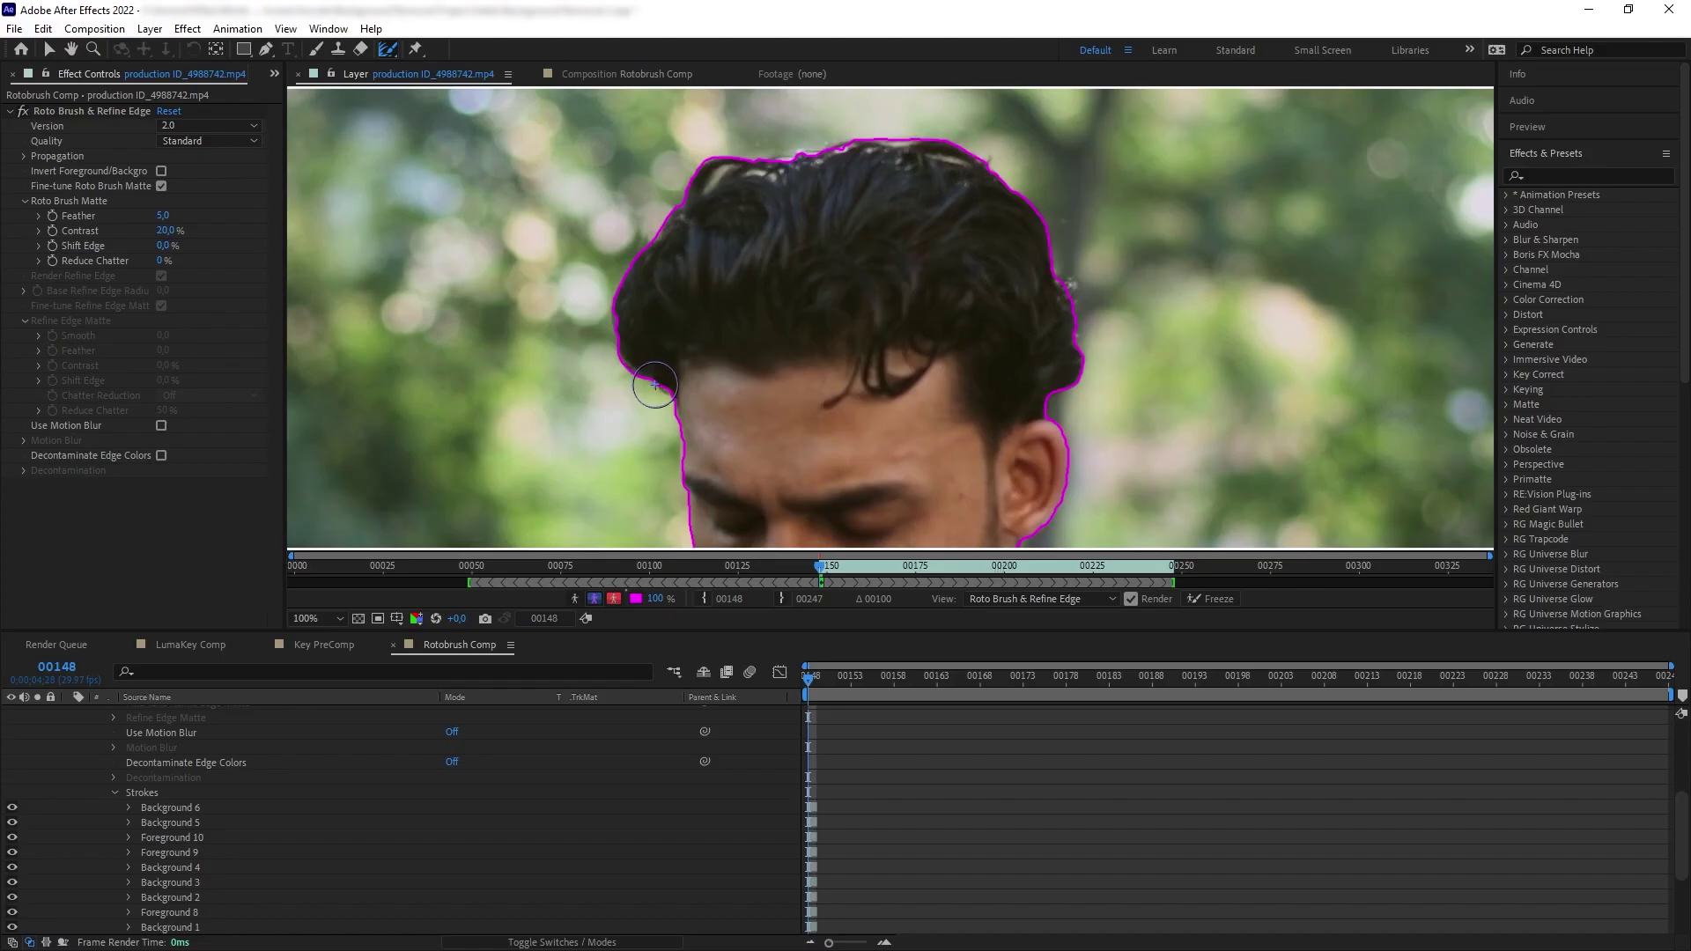
mouse_move(656, 385)
left_mouse_down()
mouse_move(640, 247)
mouse_move(705, 168)
mouse_move(892, 140)
mouse_move(982, 169)
mouse_move(1029, 211)
mouse_move(1076, 307)
mouse_move(1063, 377)
mouse_move(1022, 414)
left_mouse_up()
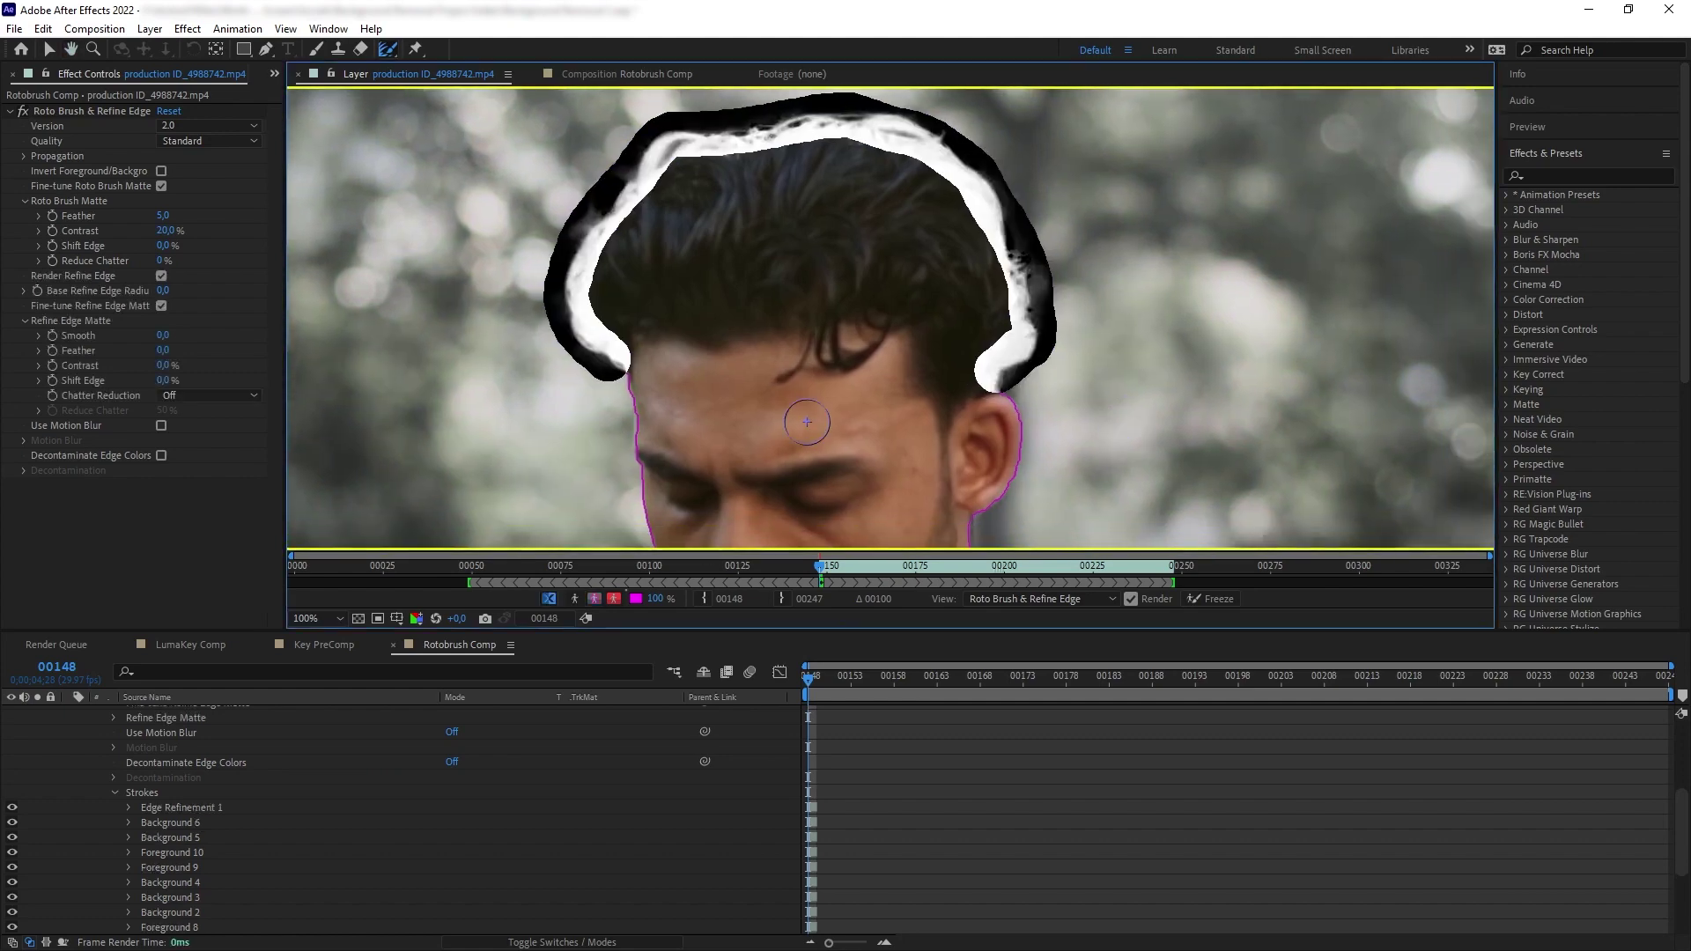
left_click(594, 601)
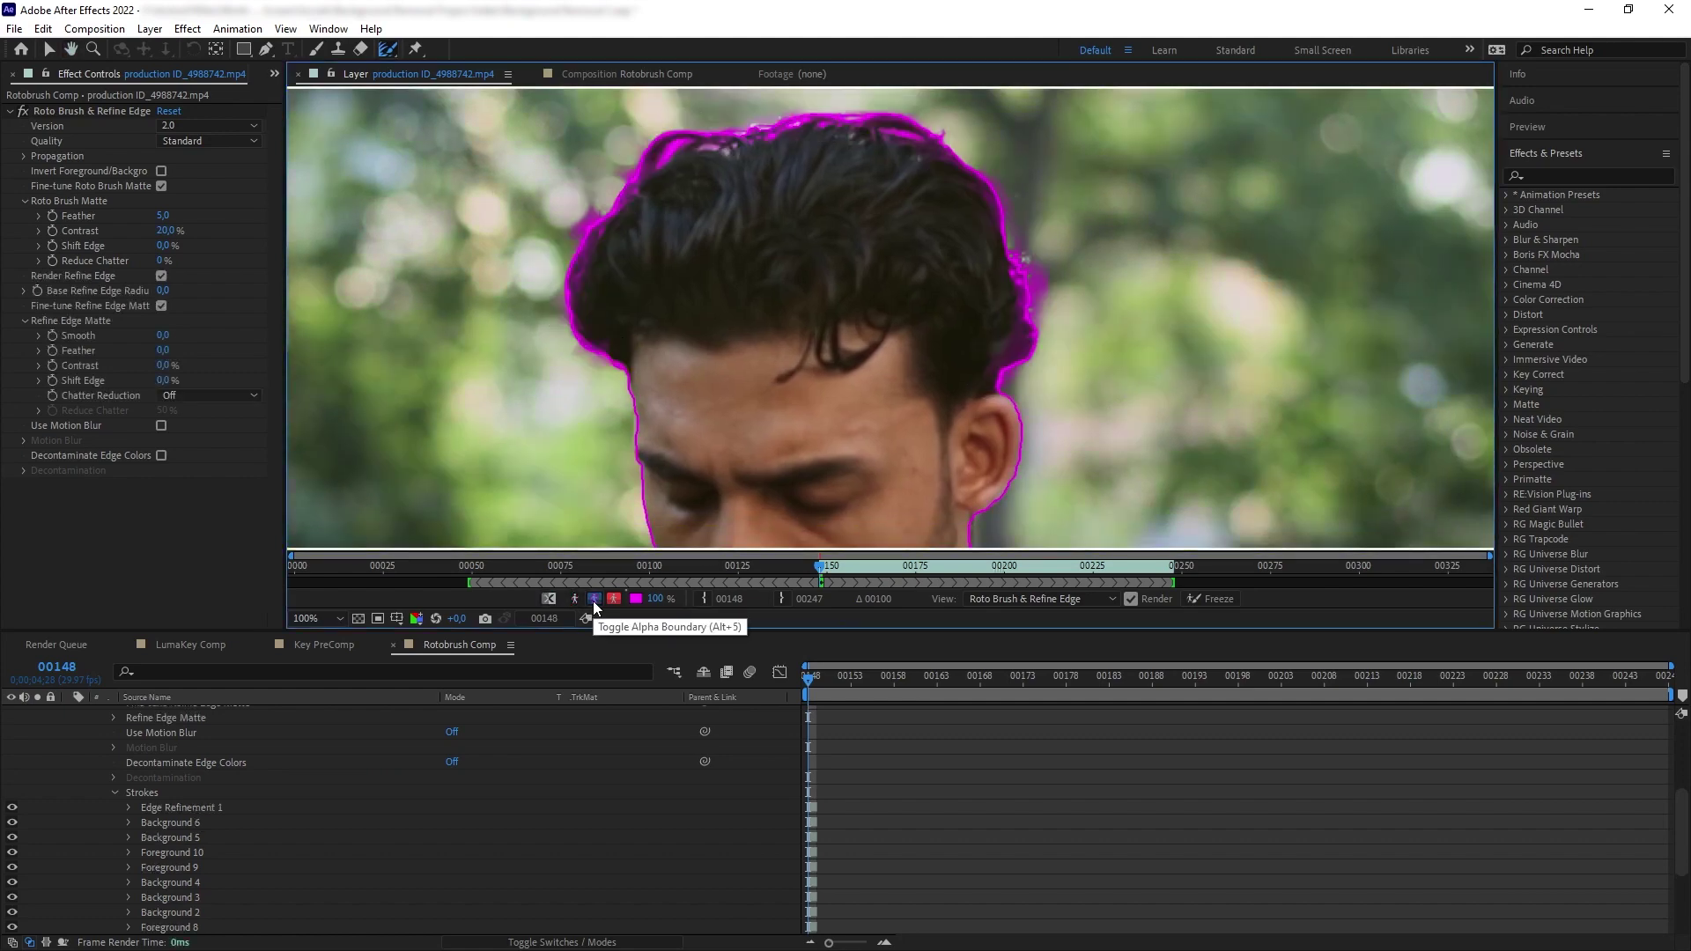
left_click(608, 600)
left_click(594, 600)
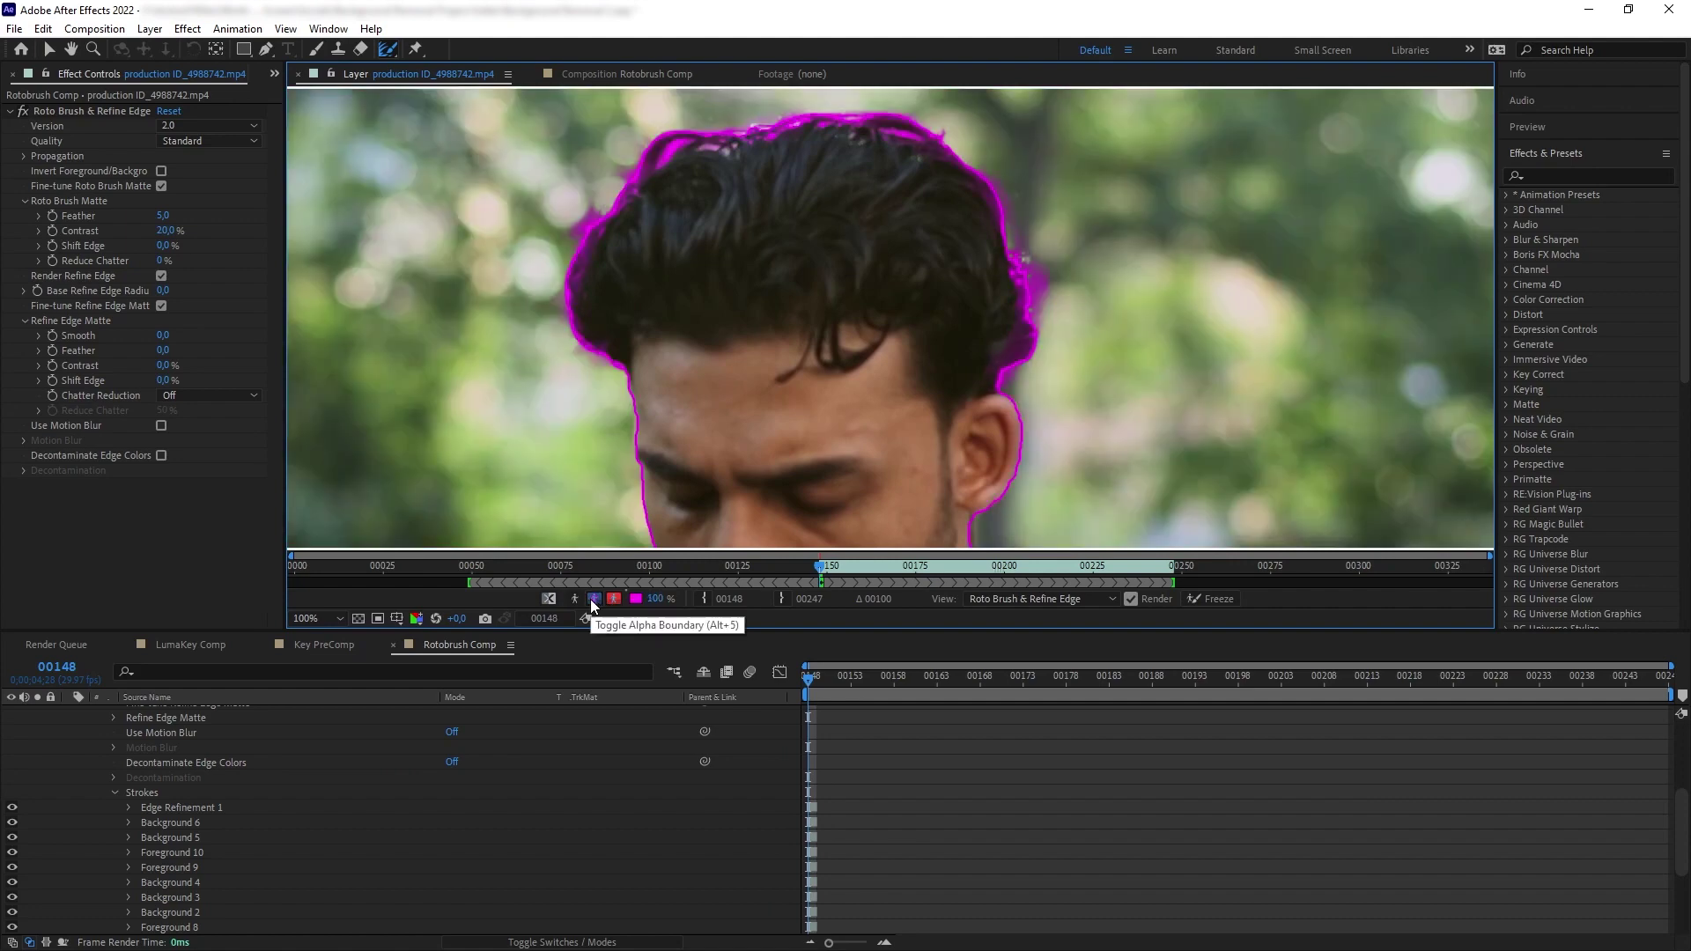
scroll(924, 347, "down", 2)
Step: On frame 00149, erase excess edge refinement at the neck, exclude collar background, and add foreground
left_click_drag(852, 332, 840, 340)
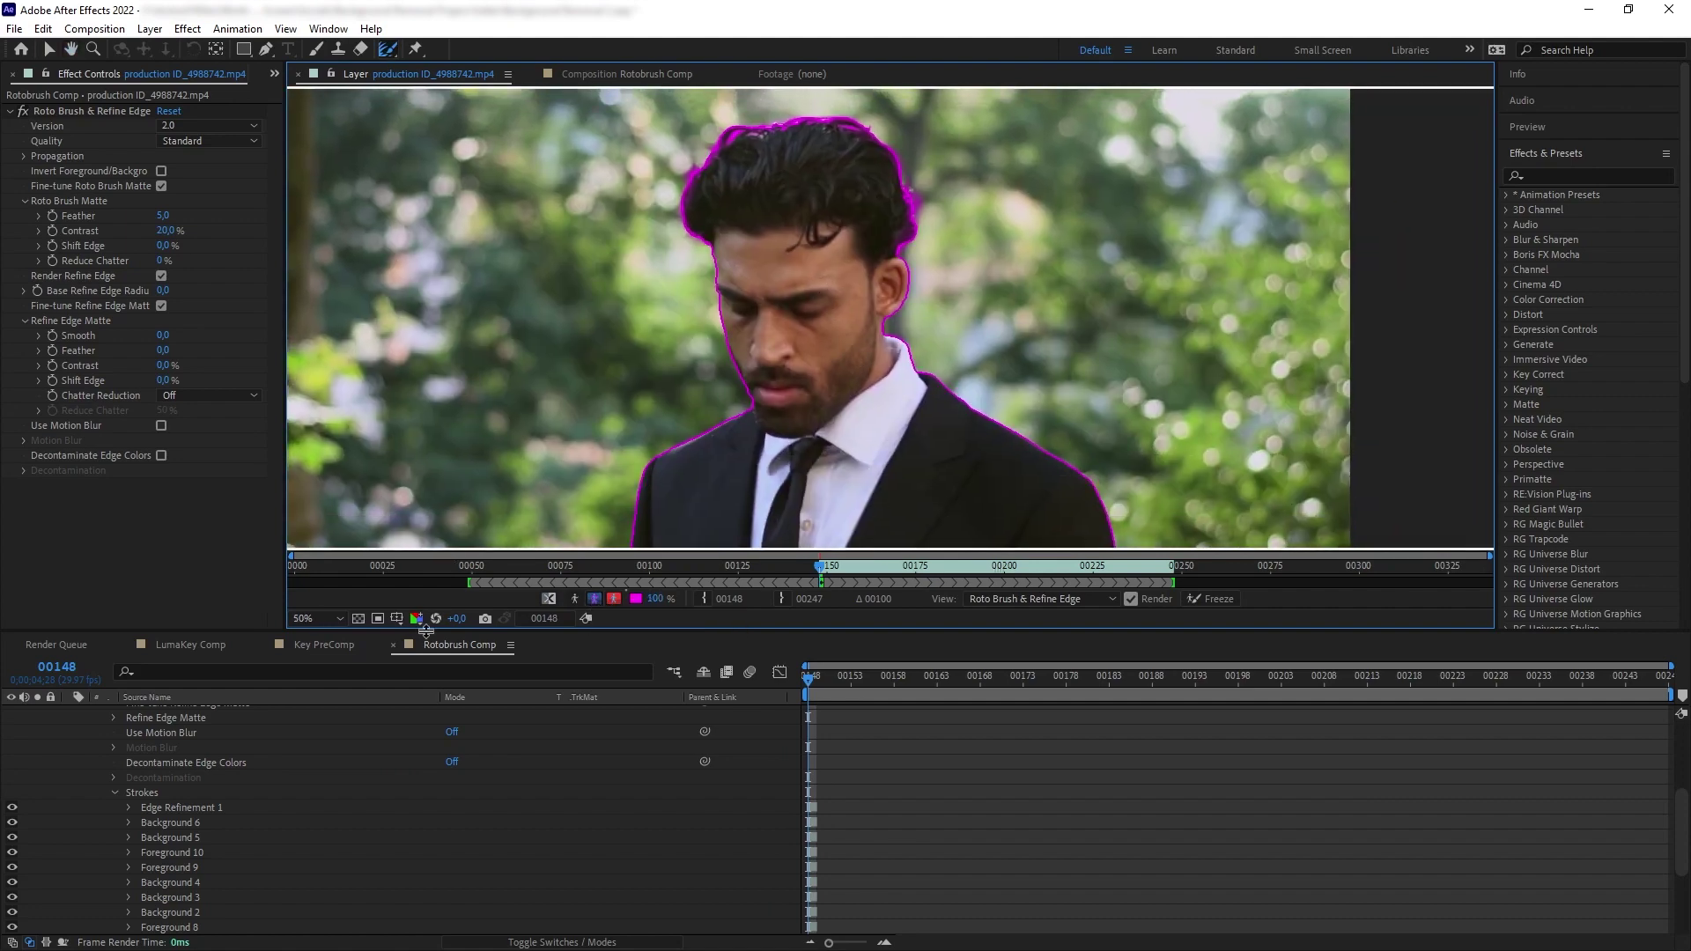
key("Page_Down")
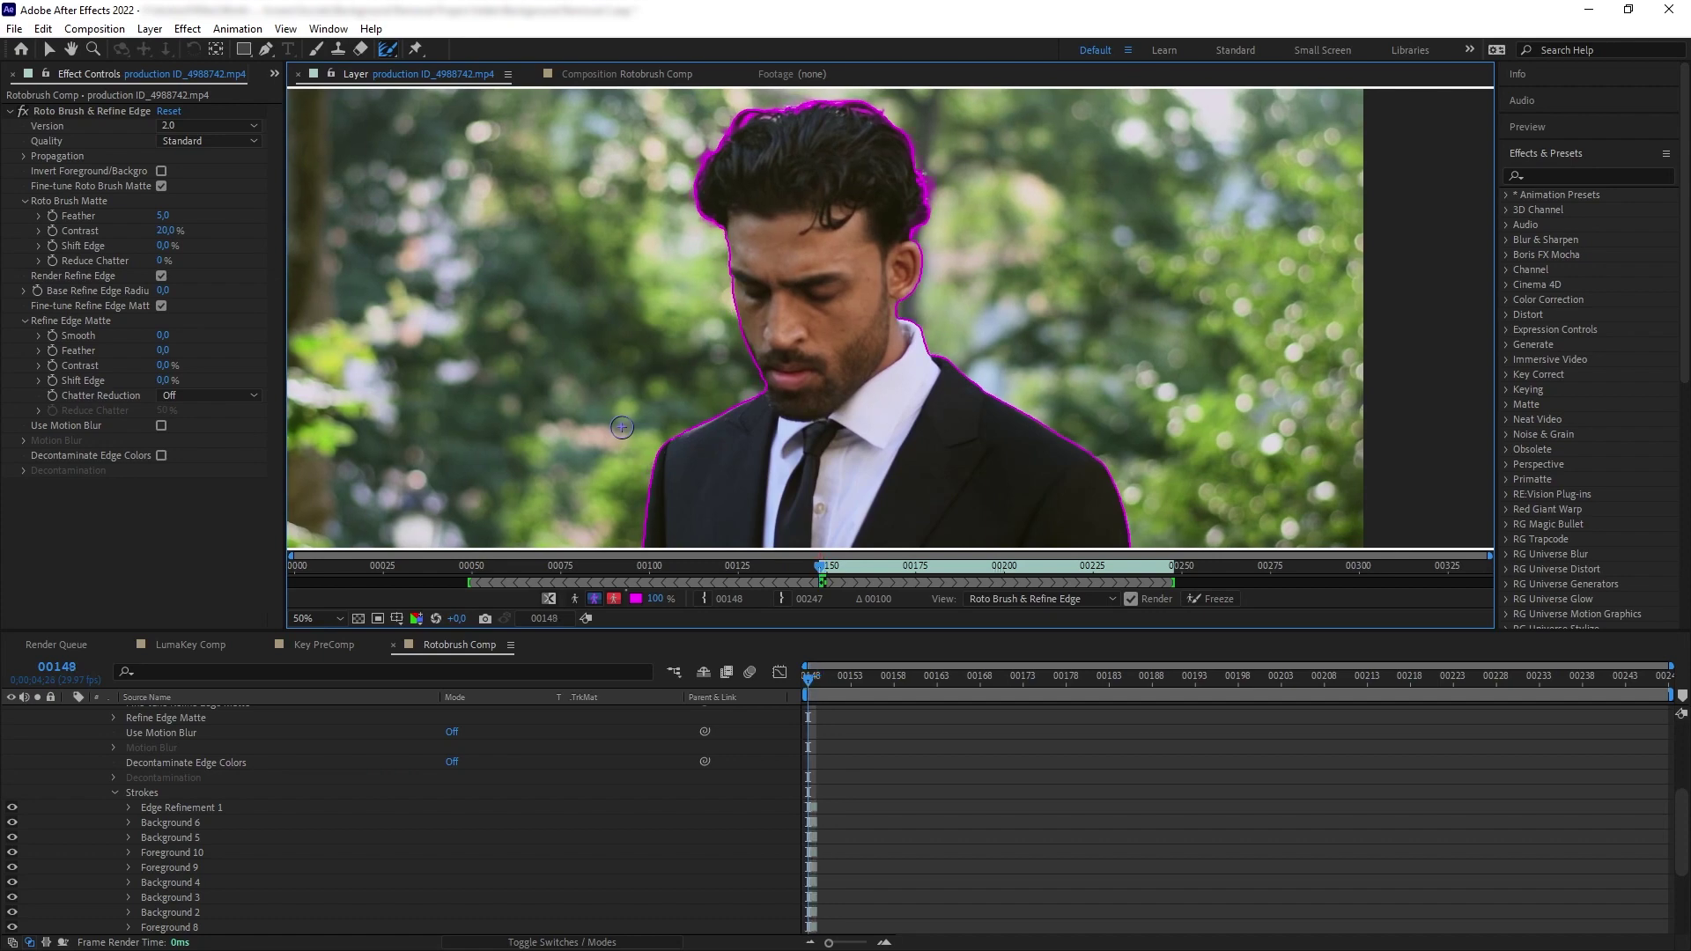
scroll(762, 391, "up", 2)
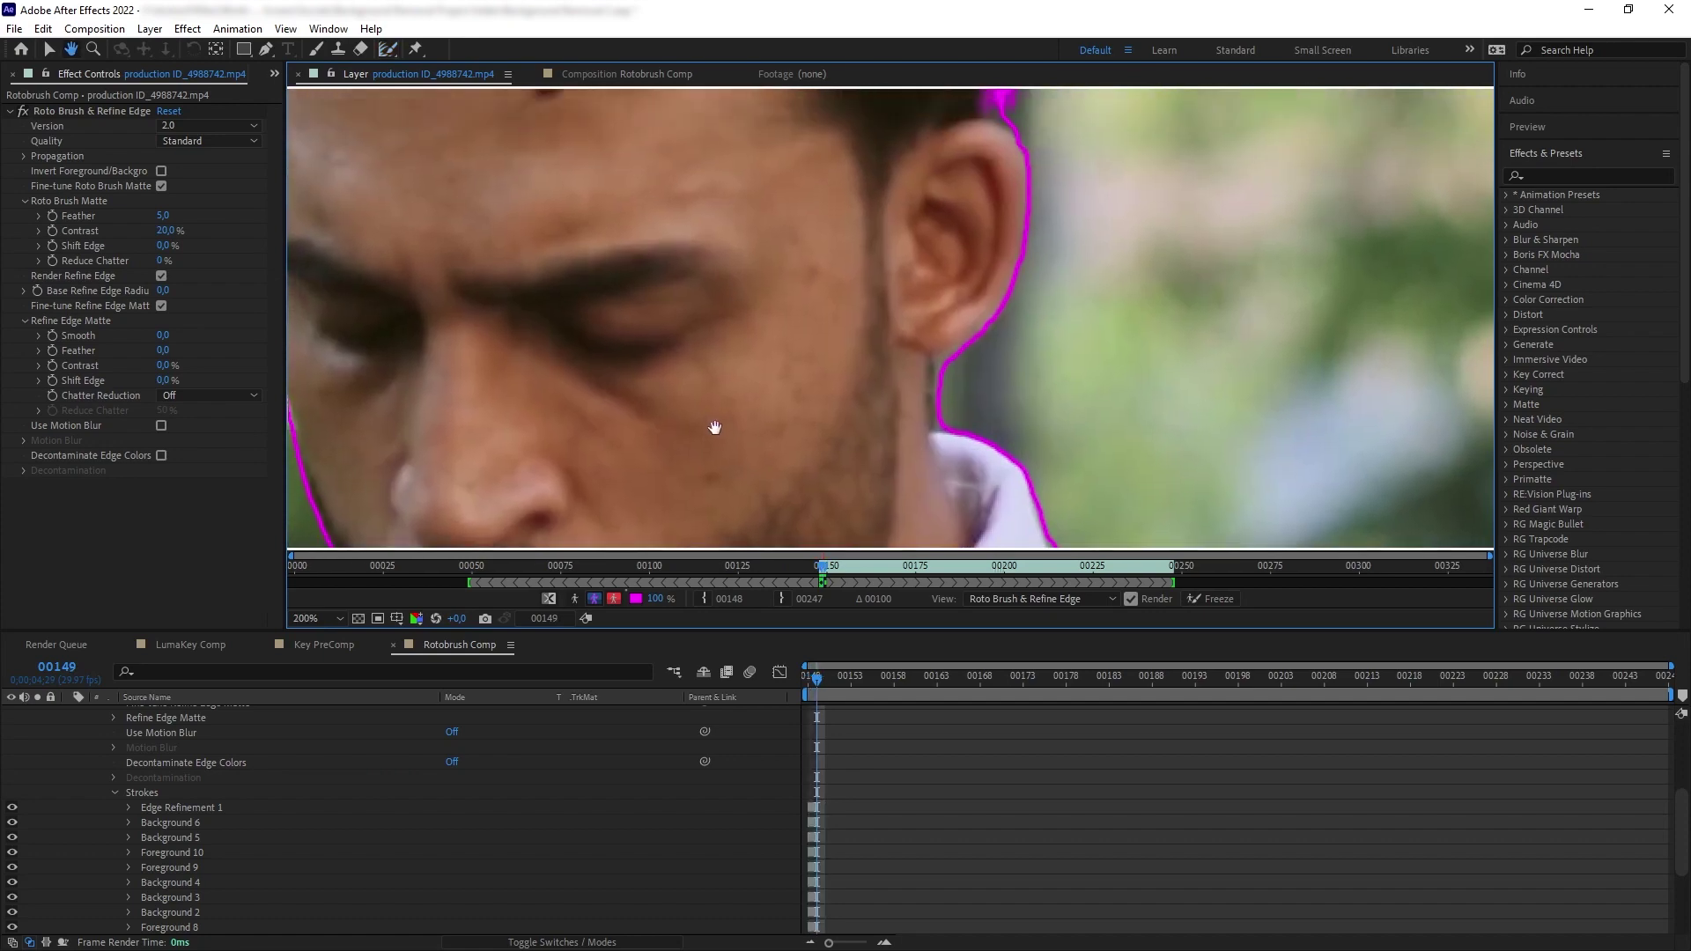
scroll(687, 431, "up", 2)
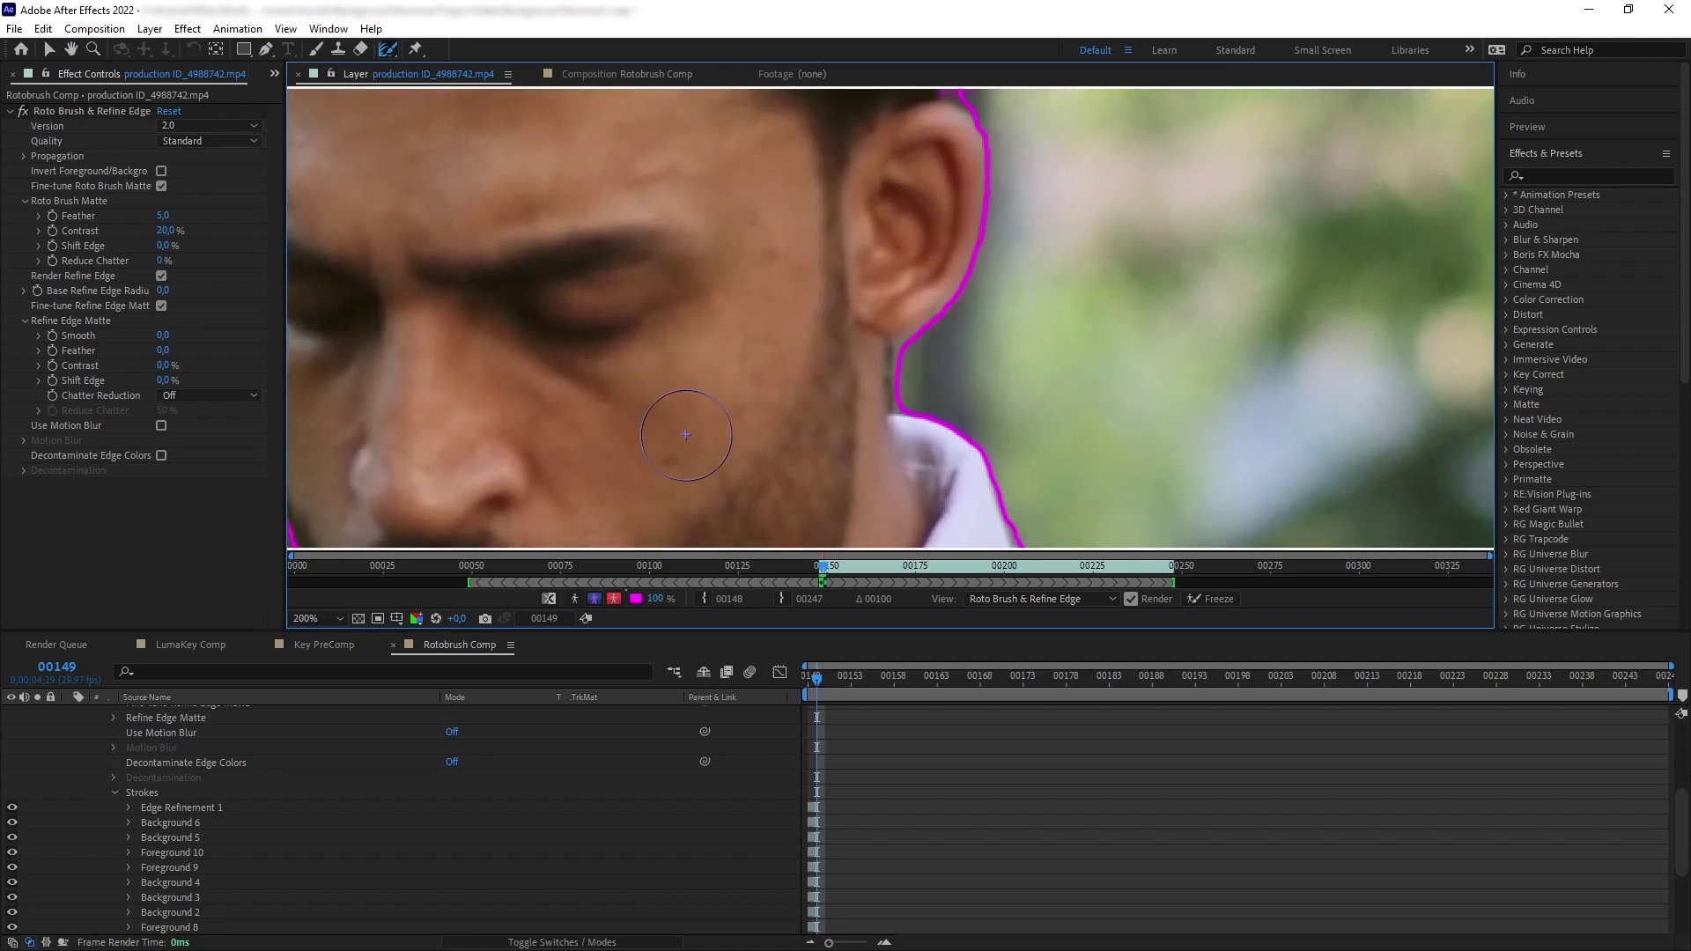
key("Page_Up")
key("Page_Down")
scroll(691, 446, "down", 2)
scroll(720, 434, "up", 2)
scroll(721, 435, "right", 4)
left_click(943, 415, "alt")
scroll(962, 415, "right", 2)
left_click(1084, 421, "alt")
left_click(1271, 404, "alt")
Step: On frame 00150, restore the neck edge to the foreground and exclude background around the ear and neck
scroll(1272, 404, "down", 2)
key("Page_Down")
scroll(958, 416, "up", 2)
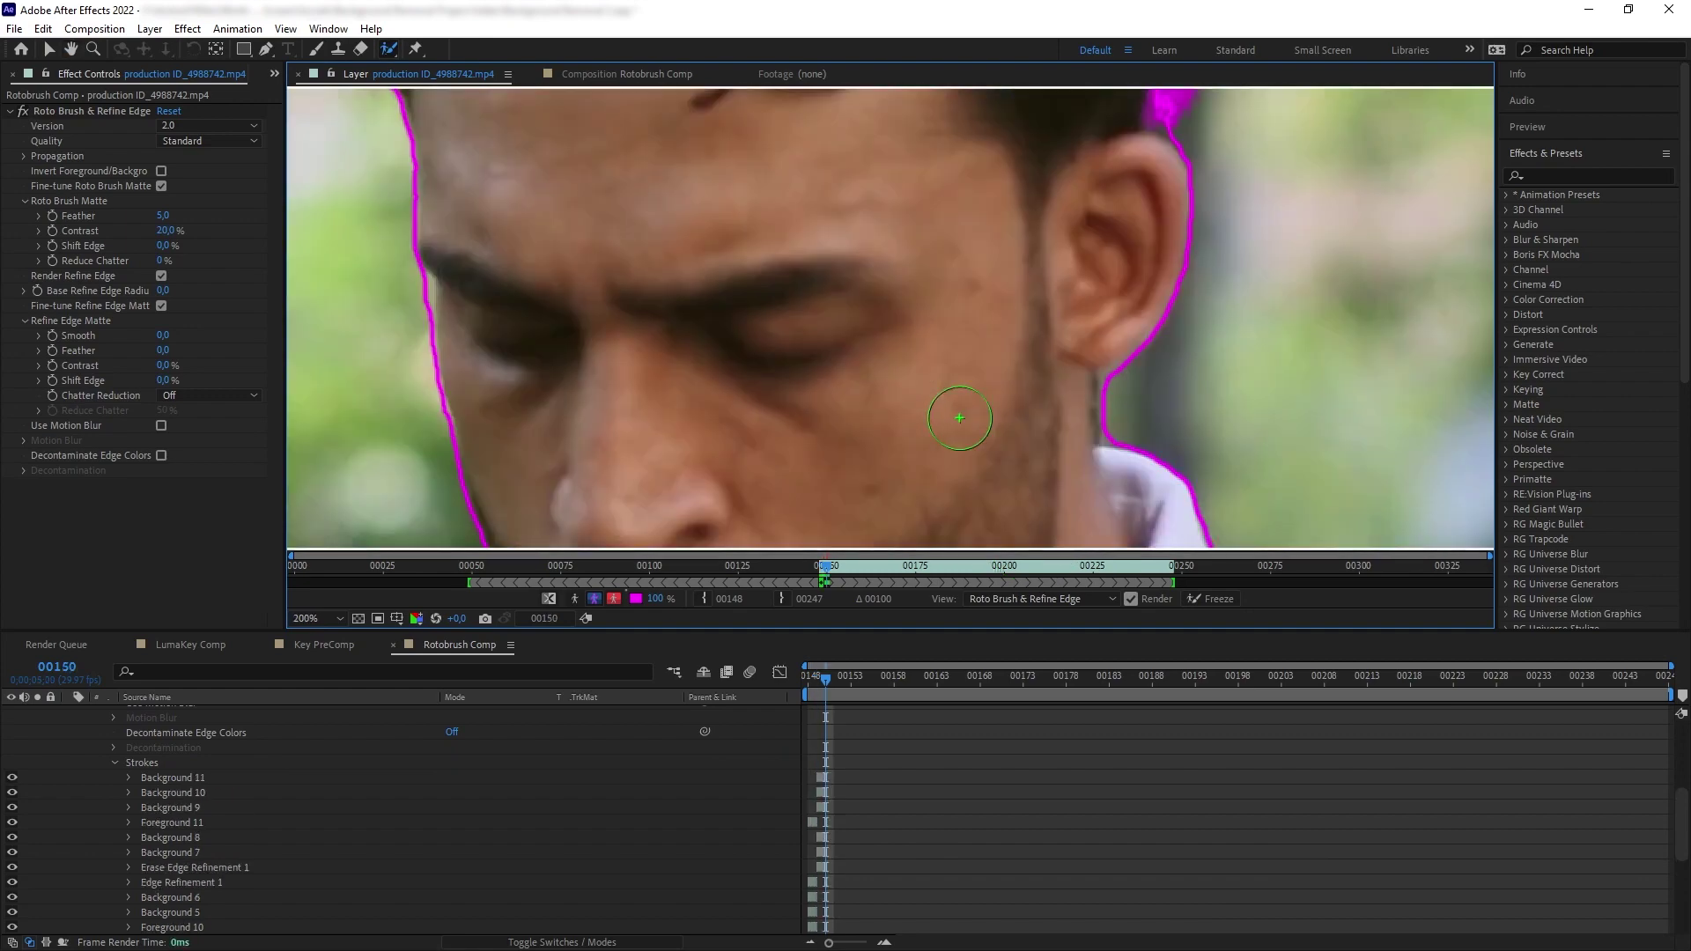
left_click_drag(958, 416, 775, 341)
left_click(956, 321, "alt")
left_click(896, 335)
scroll(966, 438, "down", 2)
left_click(981, 397, "alt")
scroll(943, 434, "up", 2)
left_click(1101, 300, "alt")
scroll(1100, 299, "down", 2)
Step: On frame 00151, exclude the leftover background spots near the man's head
key("Page_Down")
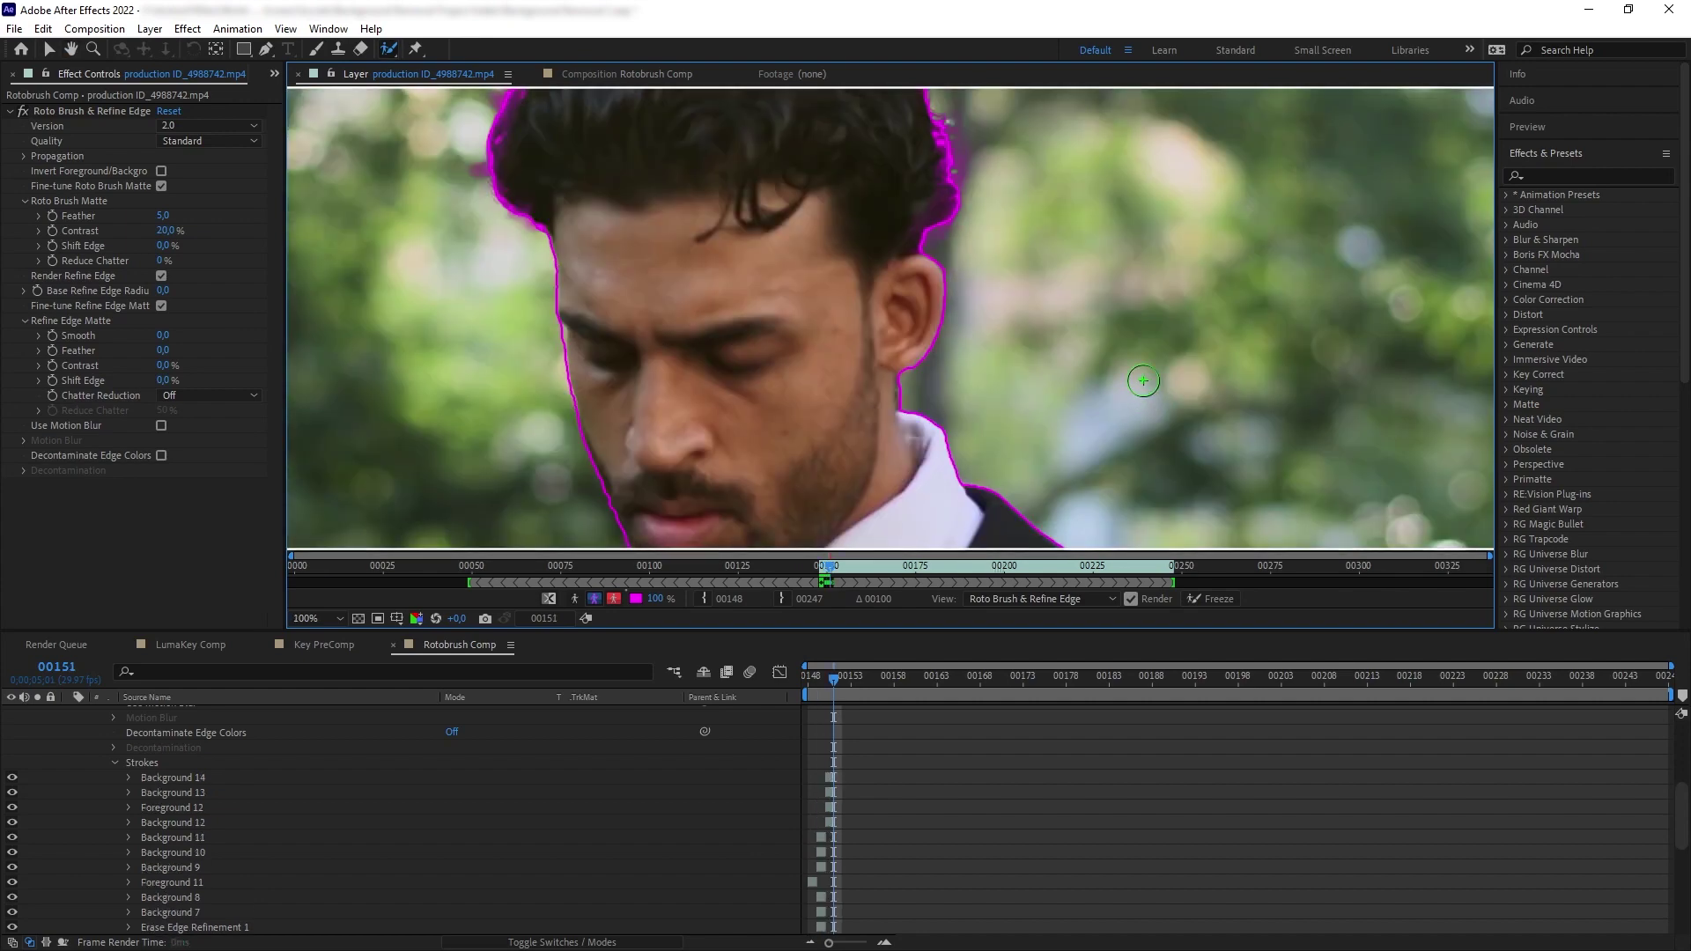
scroll(1143, 381, "up", 2)
left_click(936, 446, "alt")
left_click(1038, 415, "alt")
Step: Remove a last background patch, review the propagation, and go to frame 00247
left_click(1233, 362, "alt")
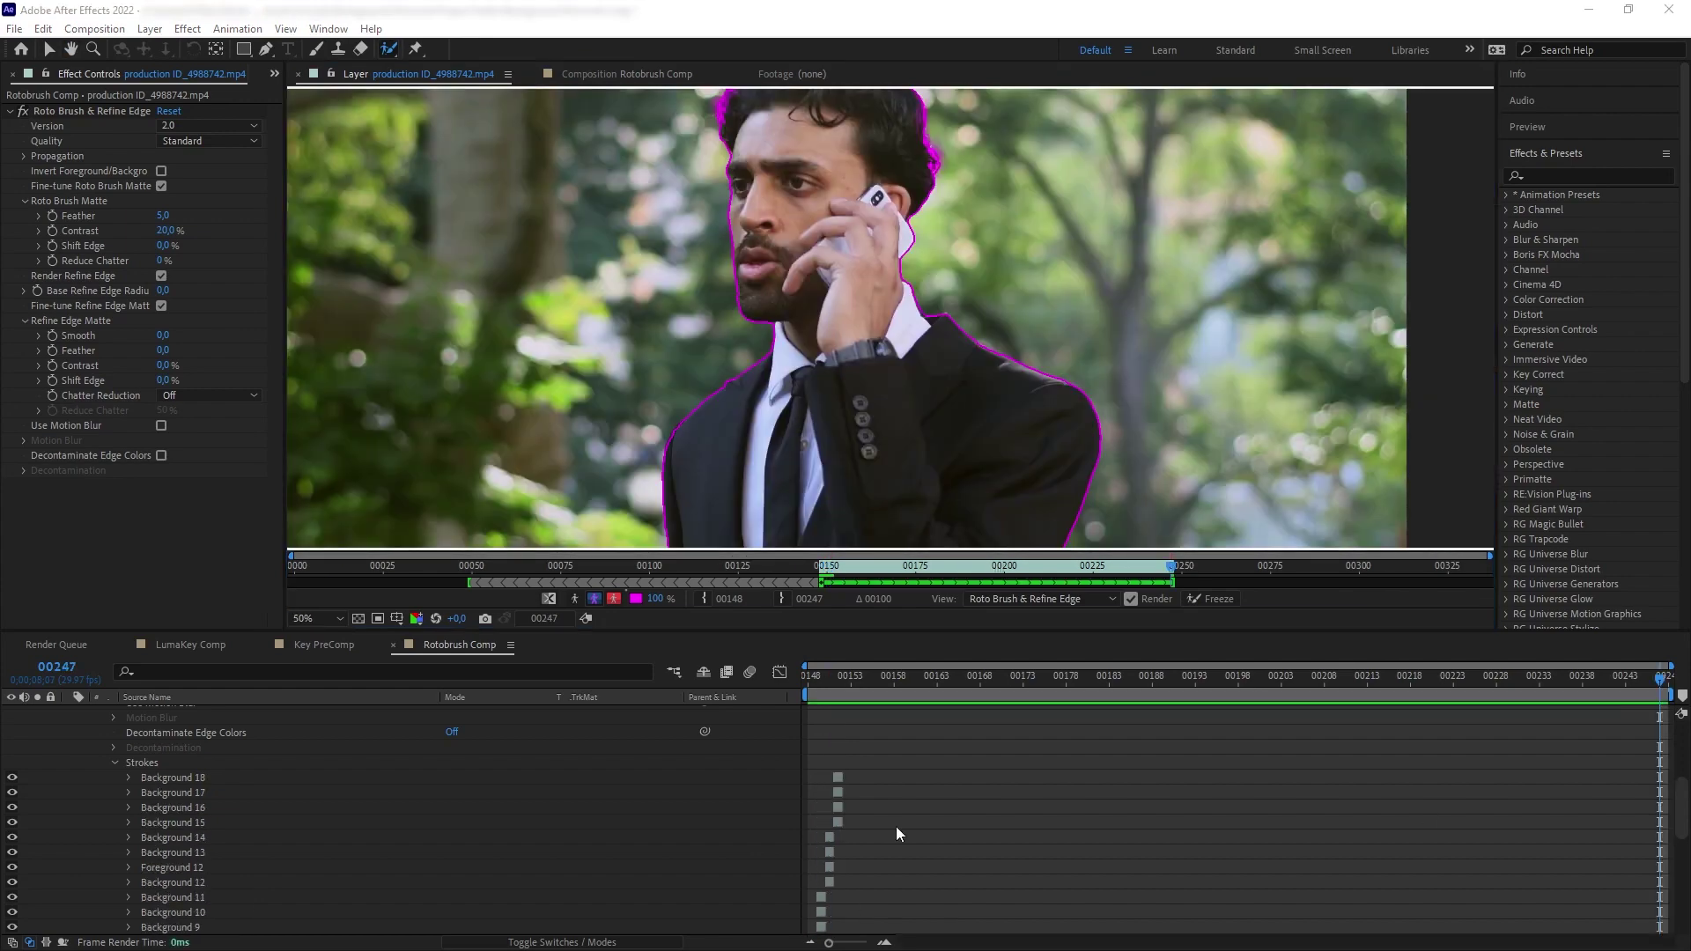
key("Page_Up")
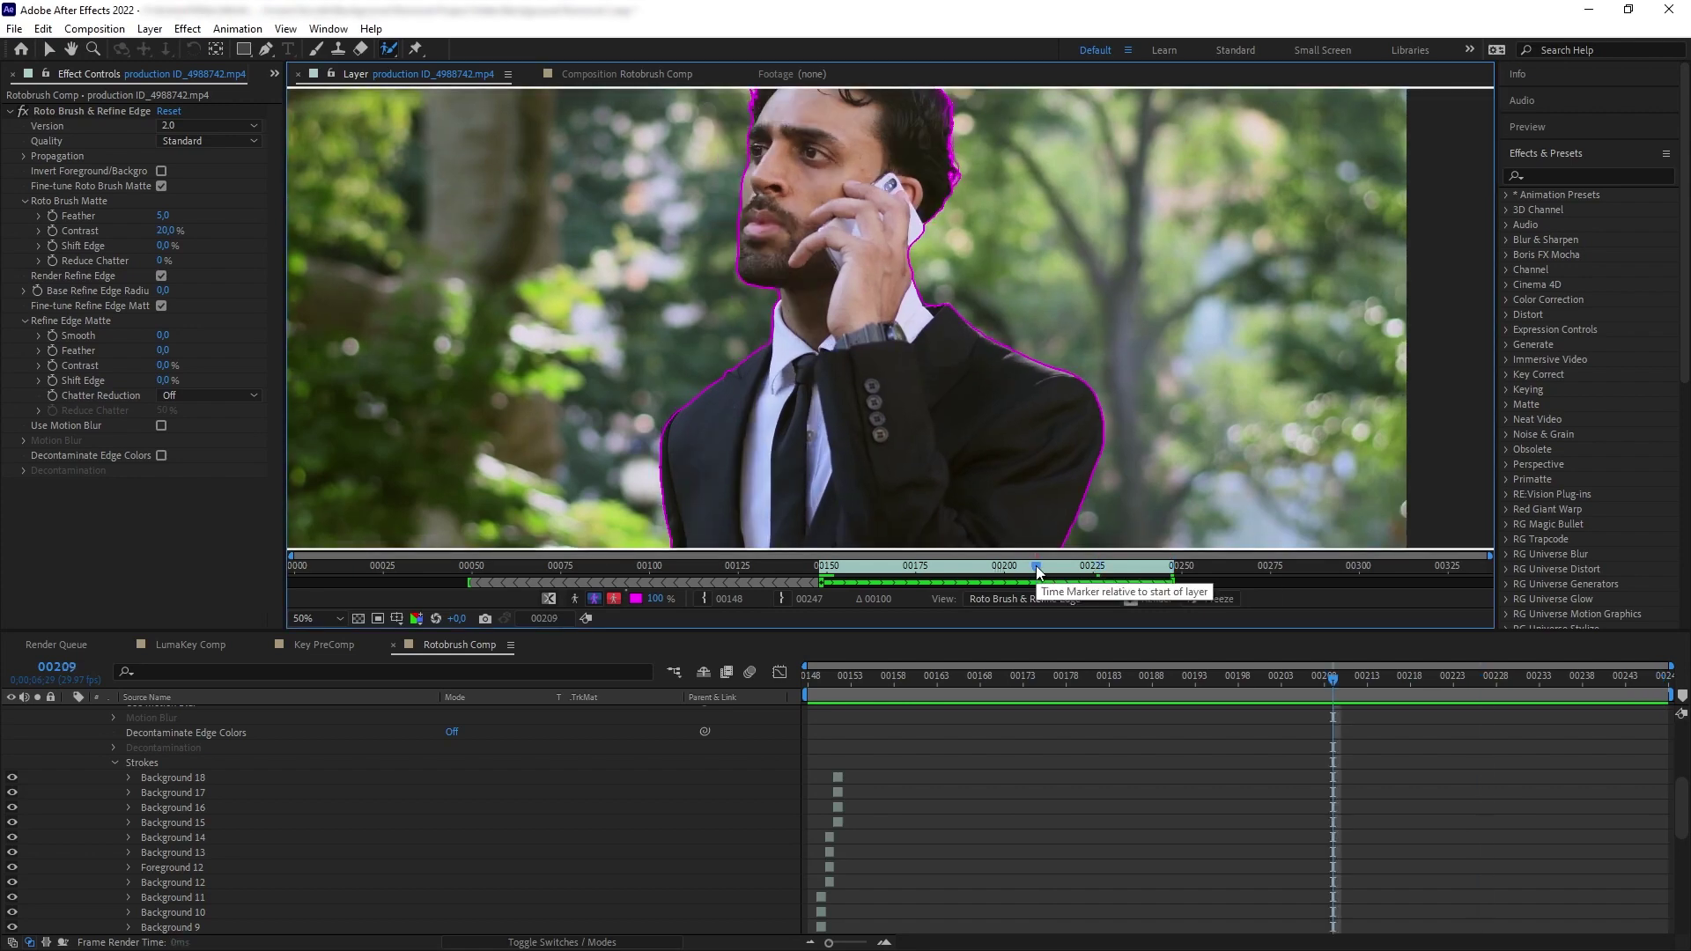
key("End")
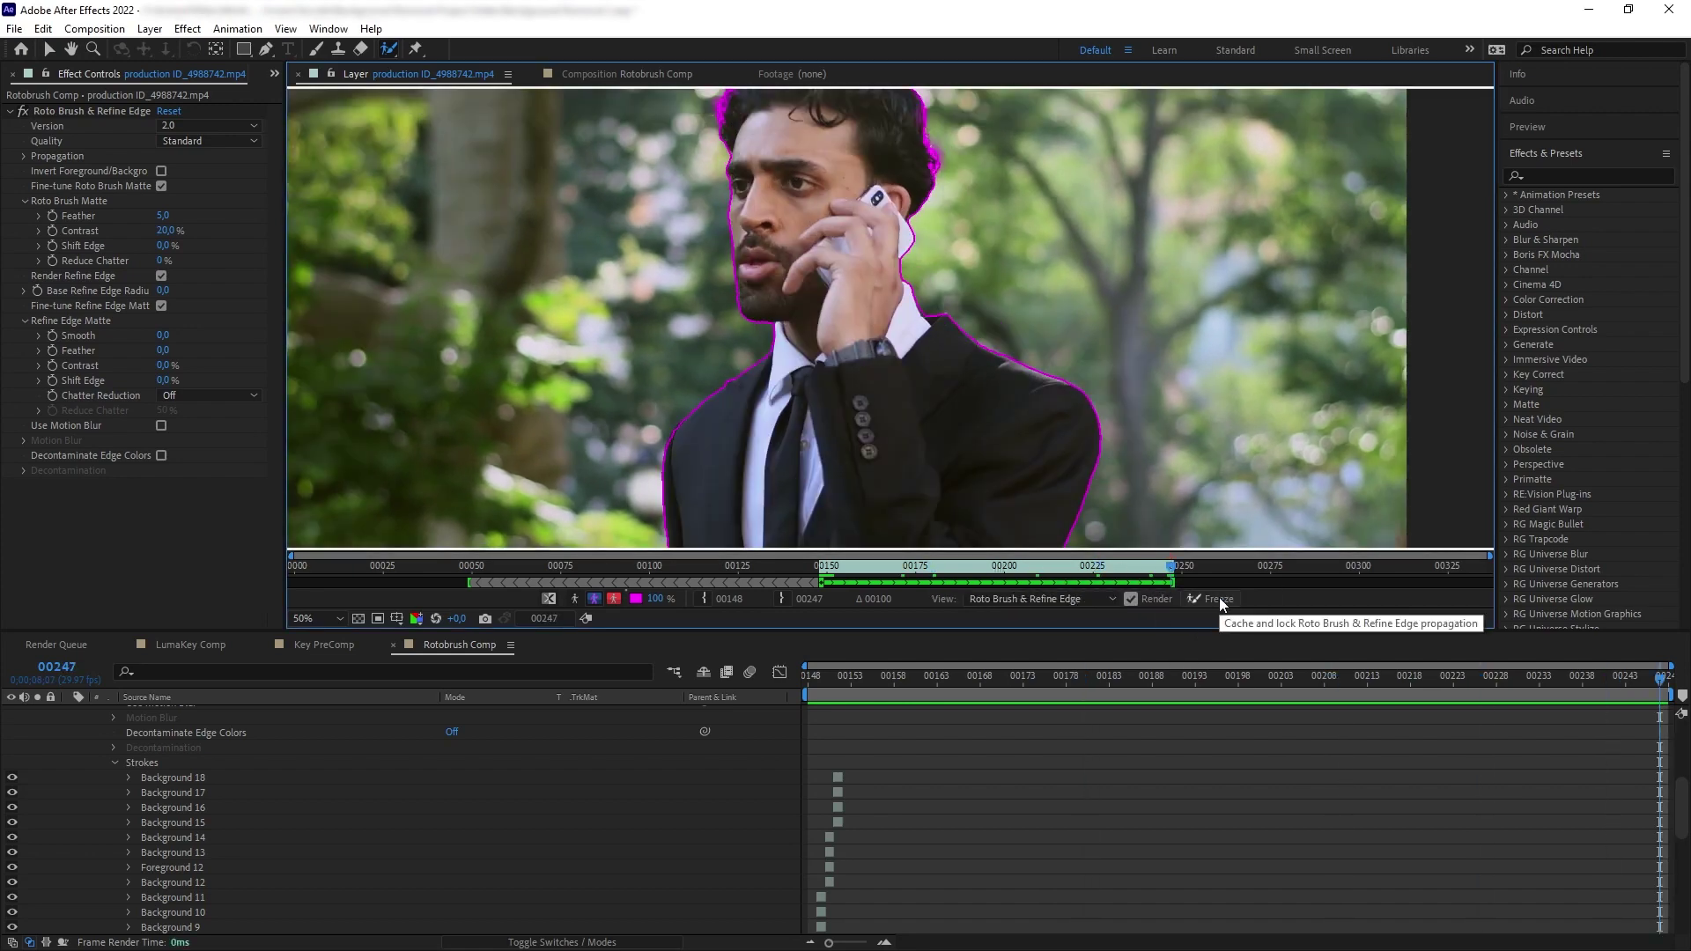
Step: Freeze the Roto Brush propagation and check the frozen matte at frame 00174 and the span's start
left_click(1218, 599)
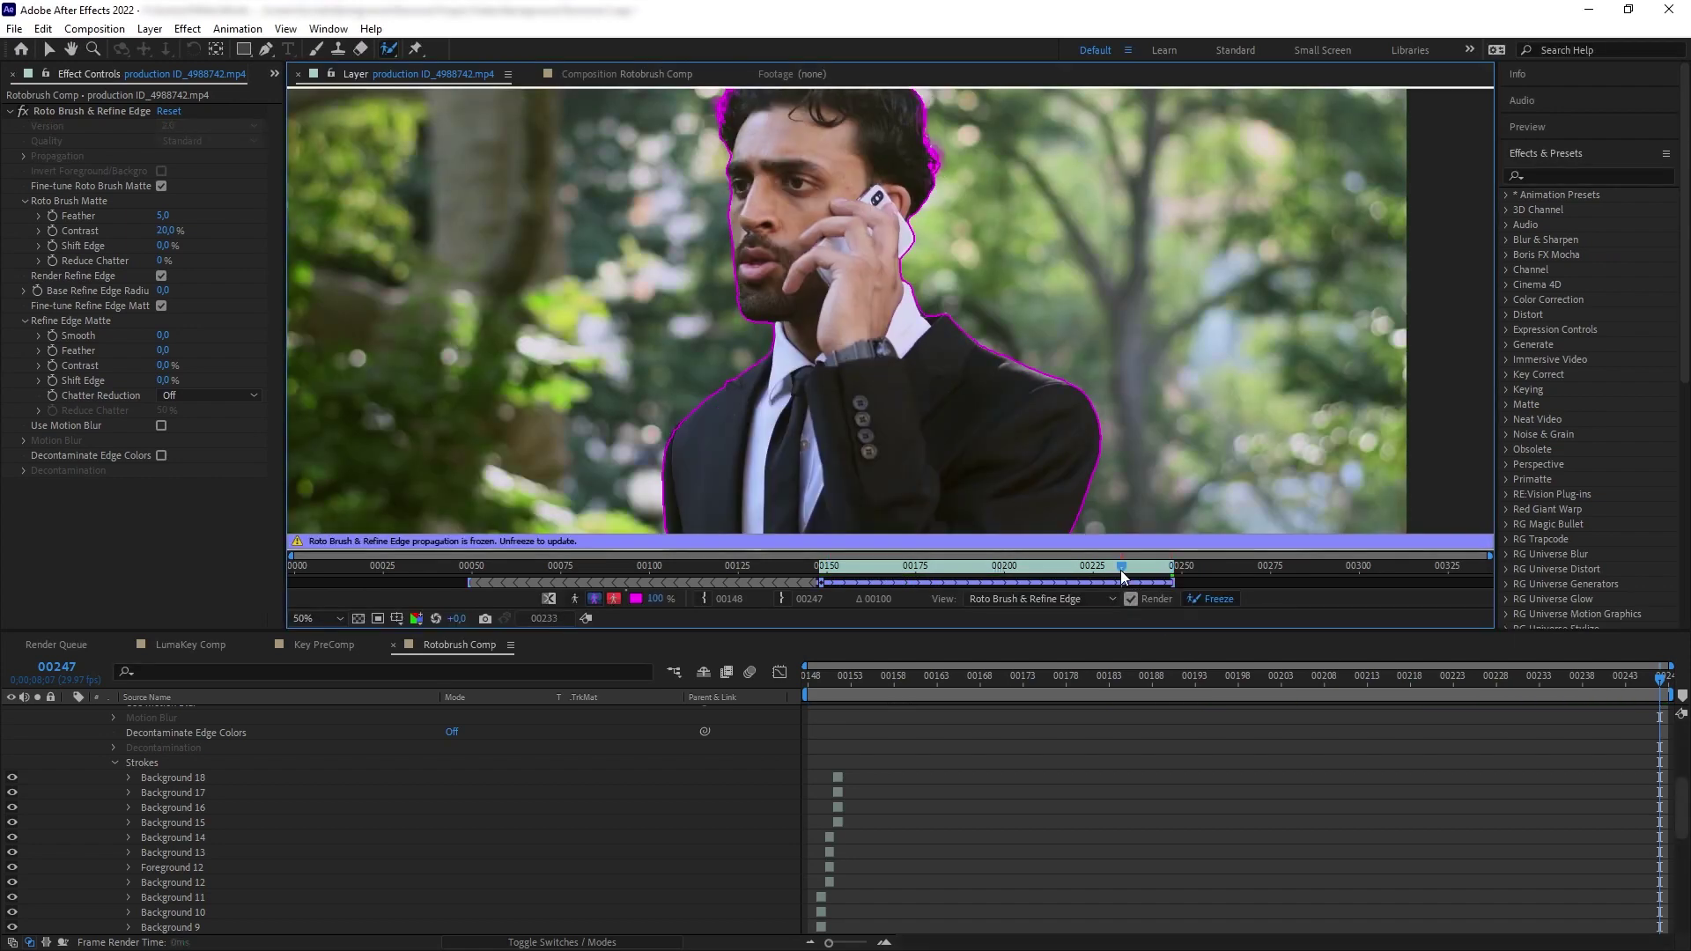
left_click(1105, 573)
left_click(911, 571)
left_click(825, 573)
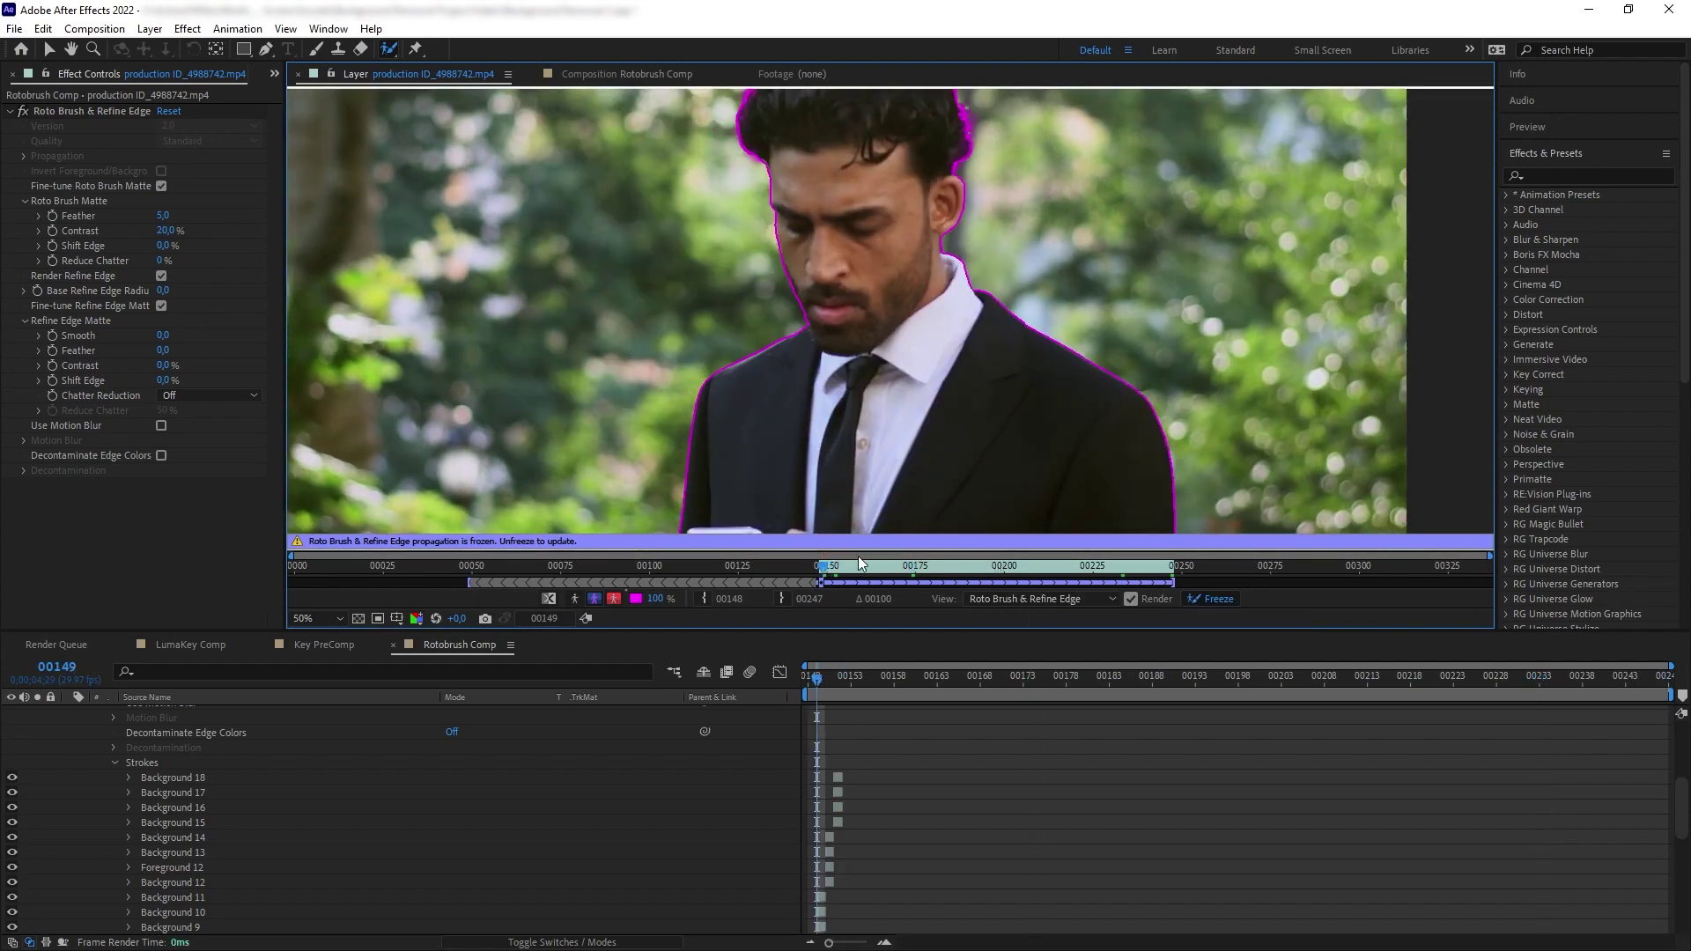
Step: Preview the man on transparency in Rotobrush Comp, then switch off Roto Brush & Refine Edge to compare
left_click(616, 74)
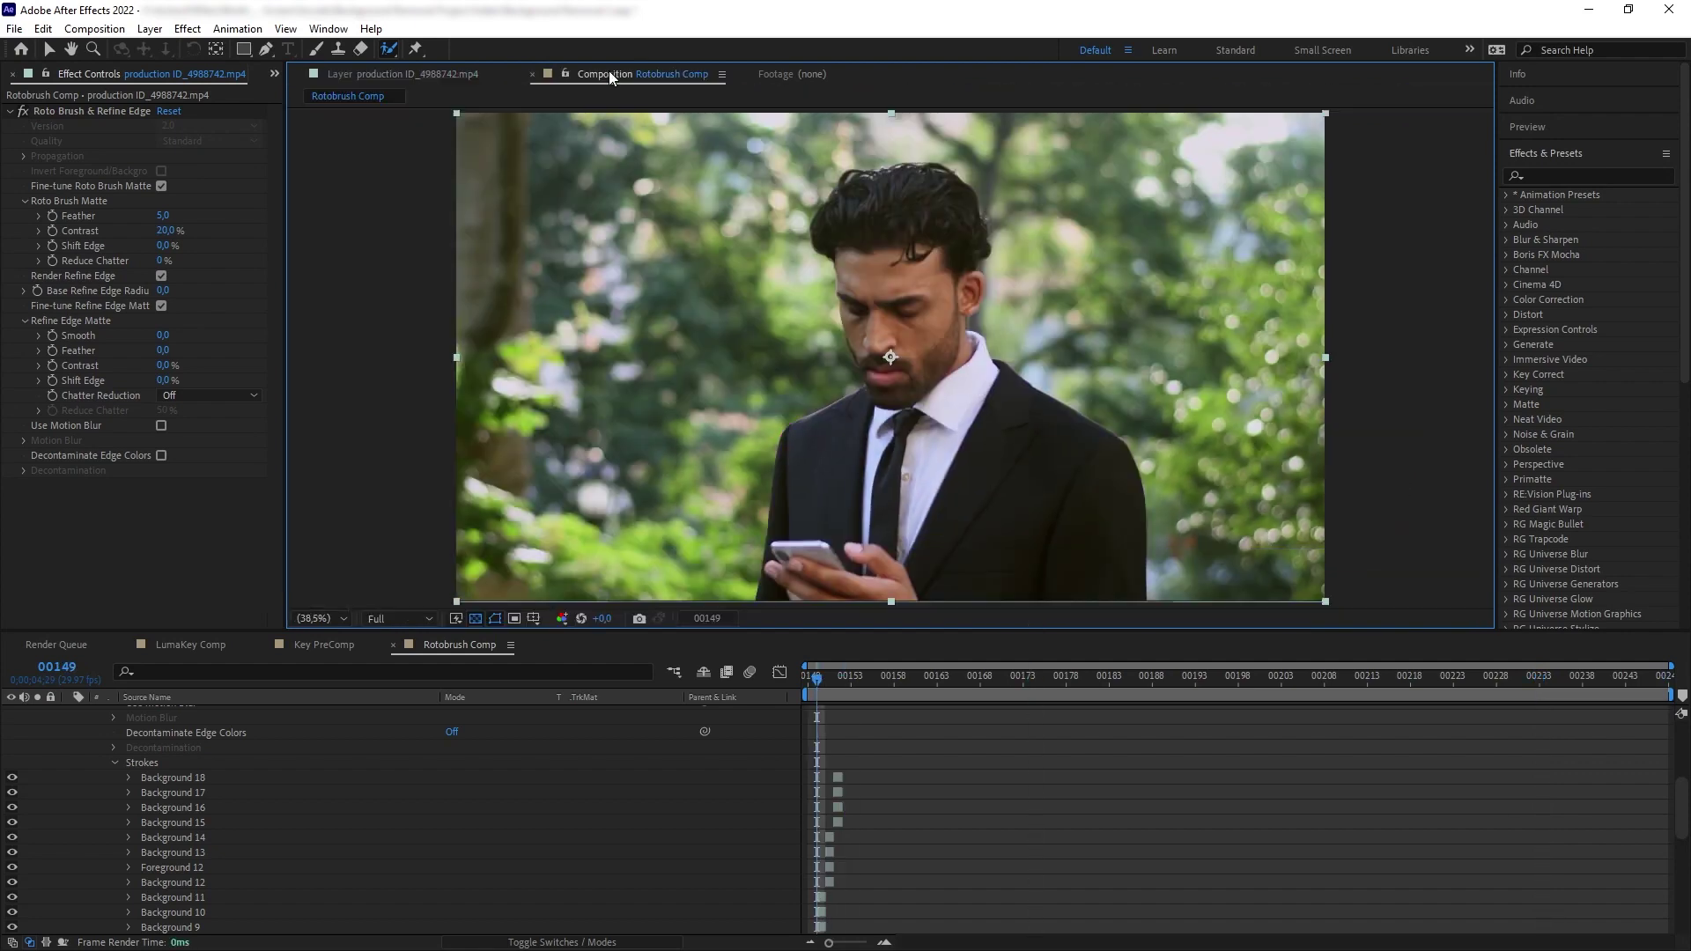
key("space")
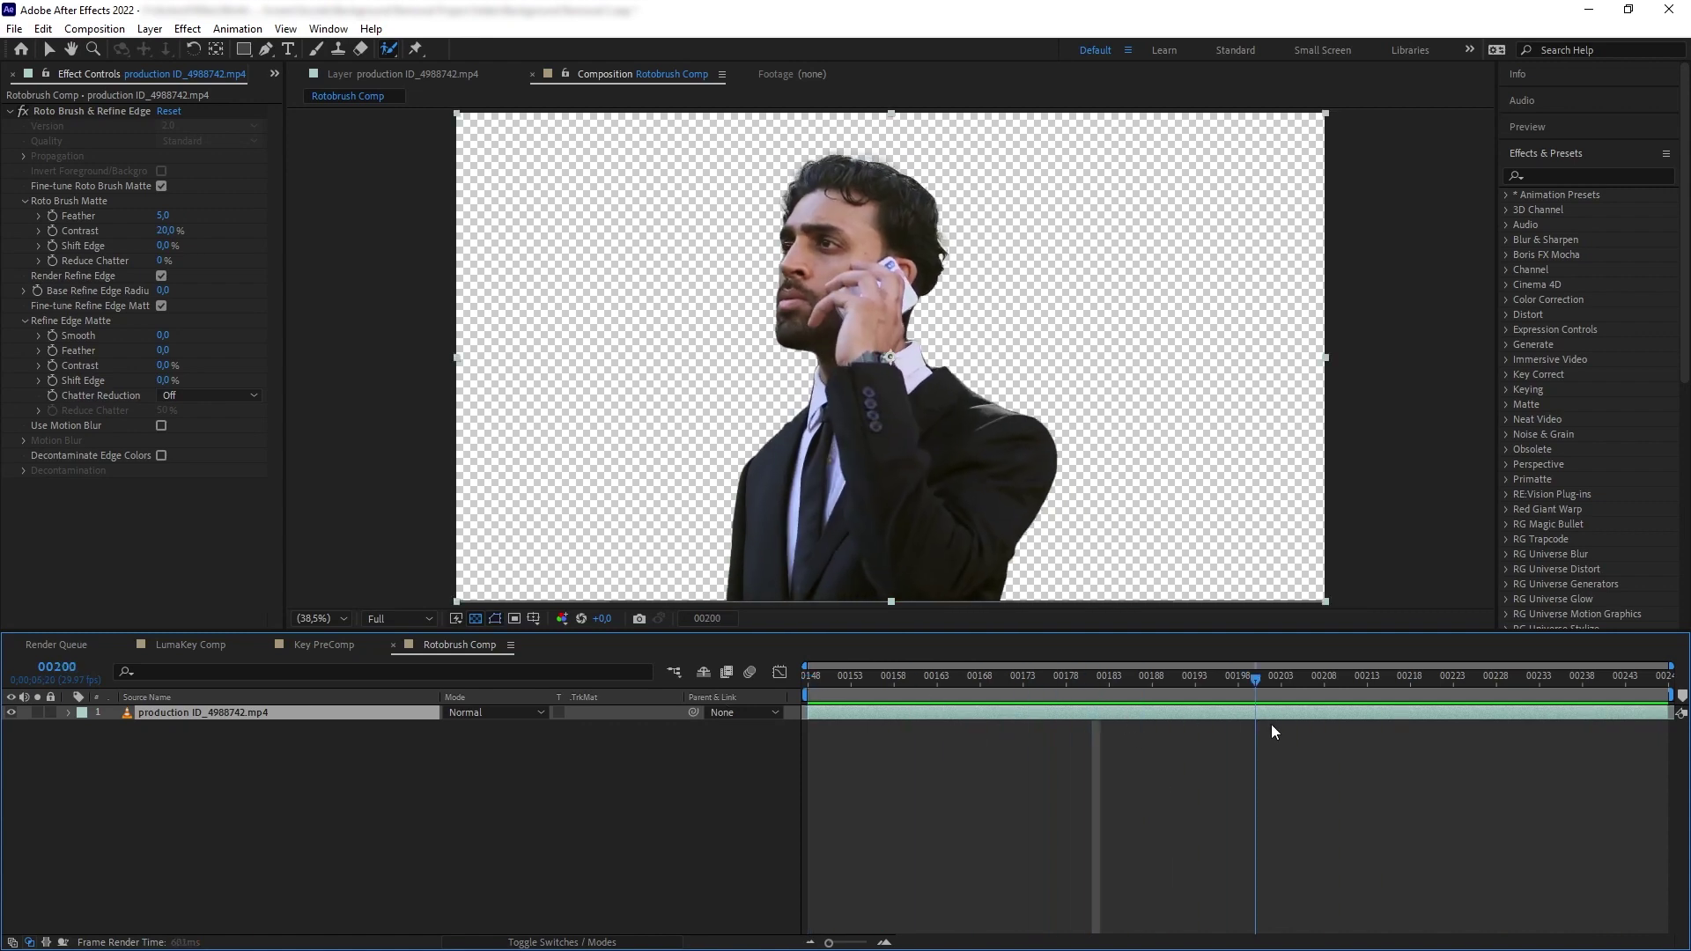
key("space")
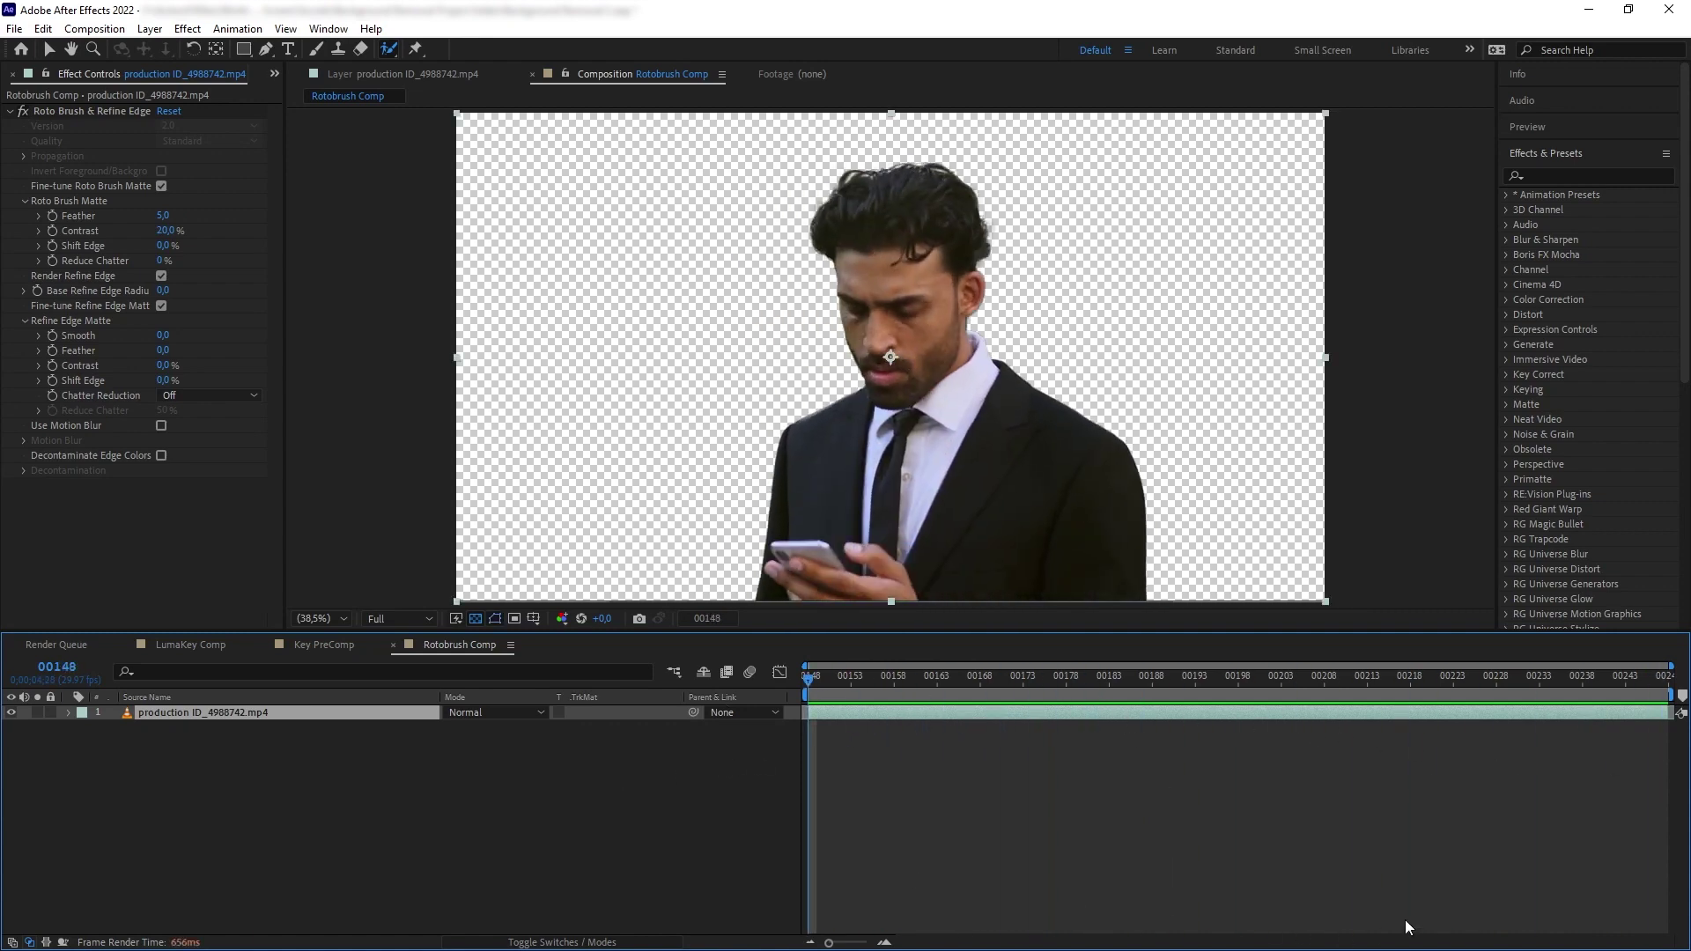
left_click(22, 111)
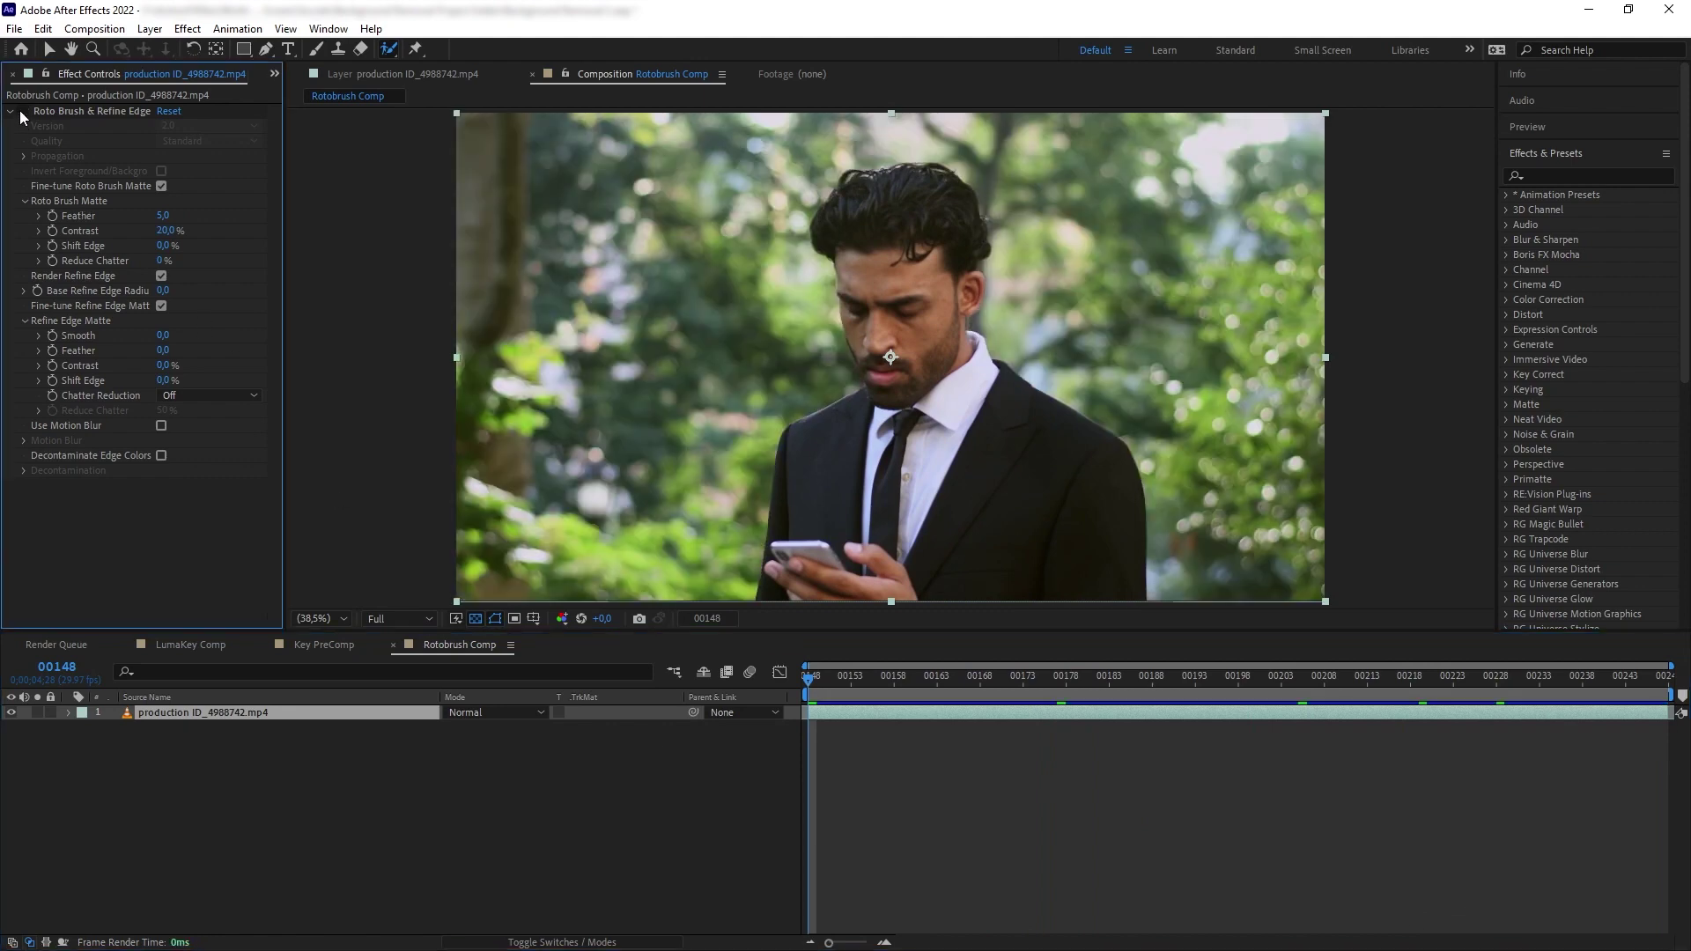